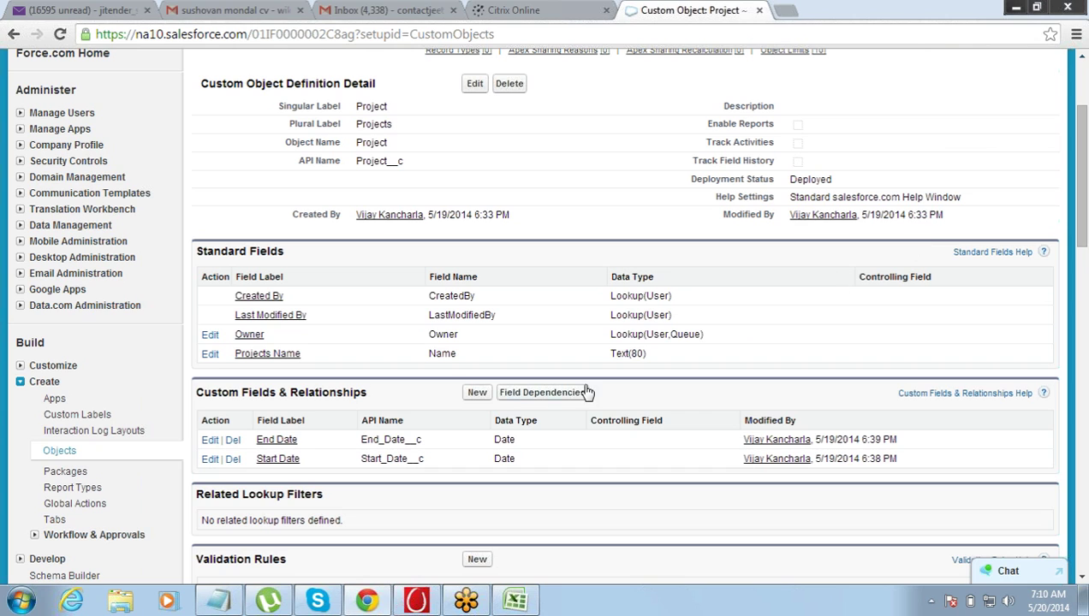
# Start a new custom field on the Project object with the Number data type and continue to its details
pyautogui.click(477, 393)
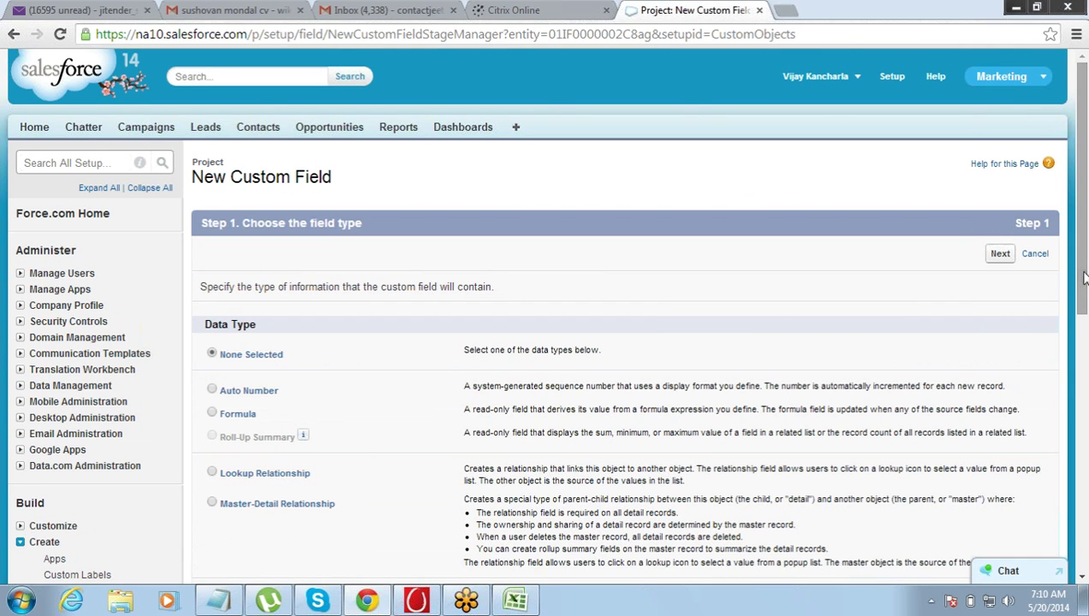
pyautogui.moveTo(1079, 279); pyautogui.dragTo(1086, 468)
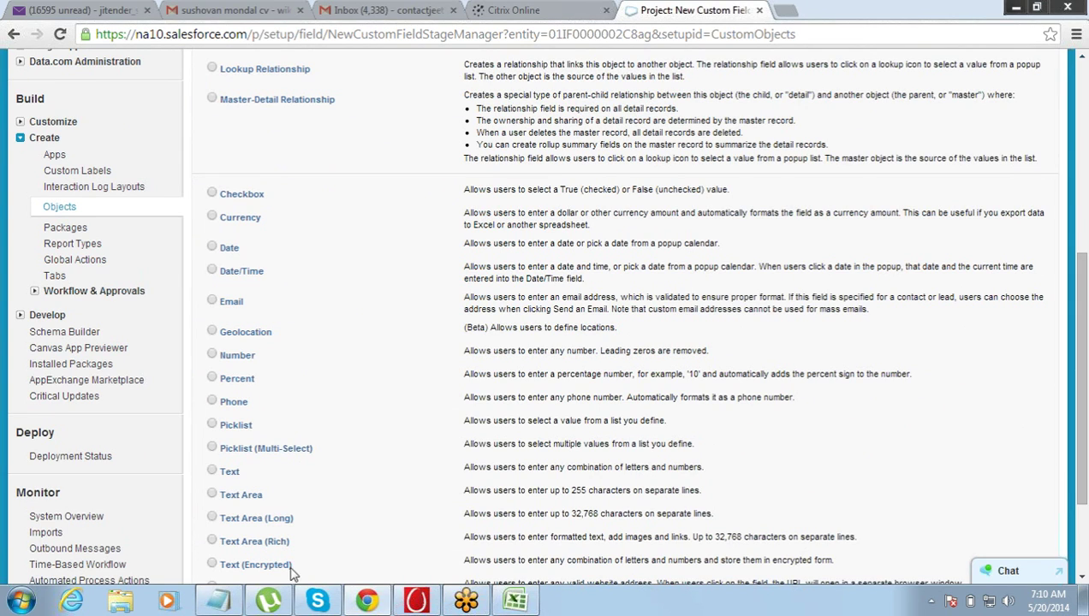
pyautogui.click(212, 354)
pyautogui.moveTo(1085, 407); pyautogui.dragTo(1083, 476)
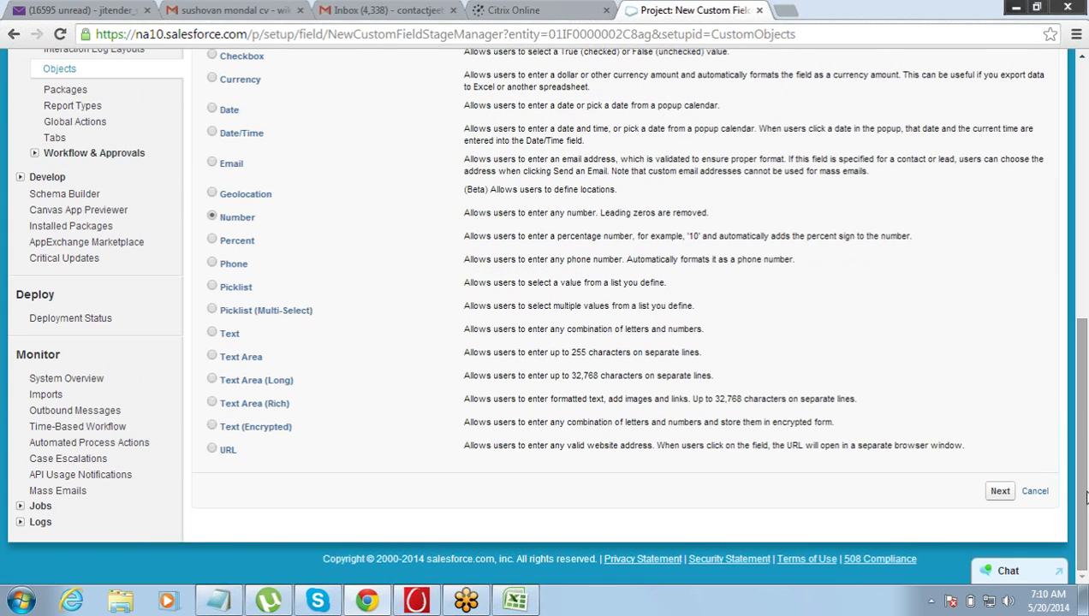
pyautogui.click(998, 491)
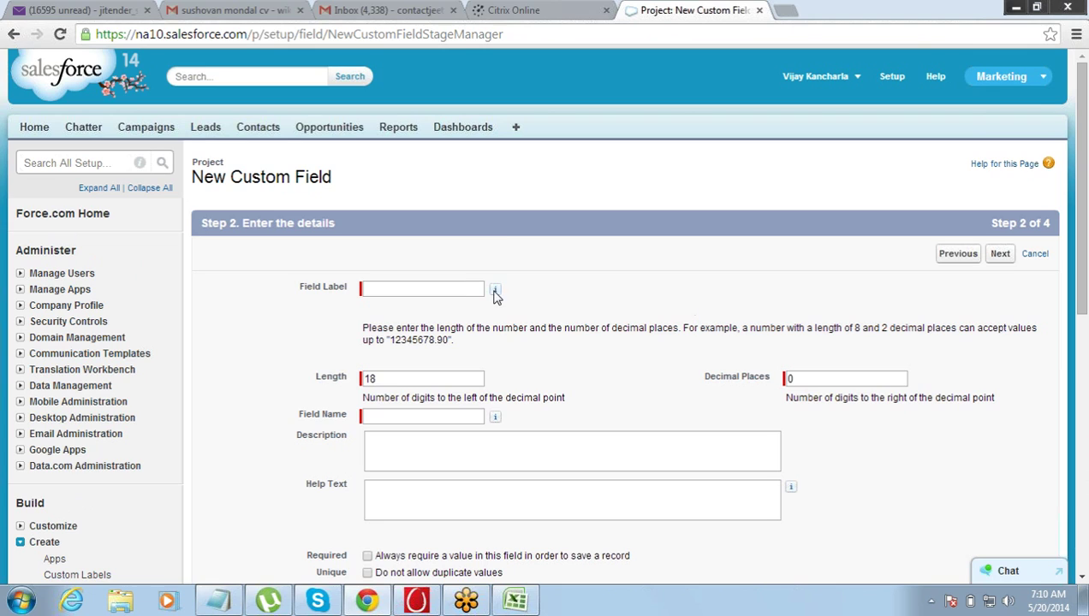
# Enter "Estimated Time (in Hrs)" as the label of the new number field
pyautogui.click(432, 292)
pyautogui.write('Estimat')
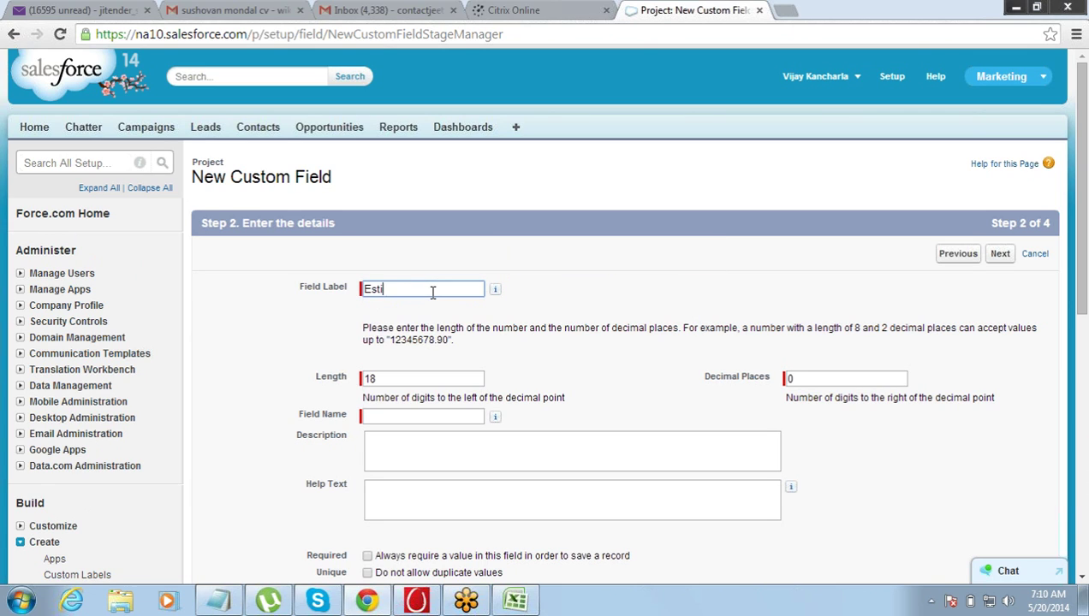
pyautogui.write('ed Time (in Hrs')
pyautogui.press('Tab')
pyautogui.press('Tab')
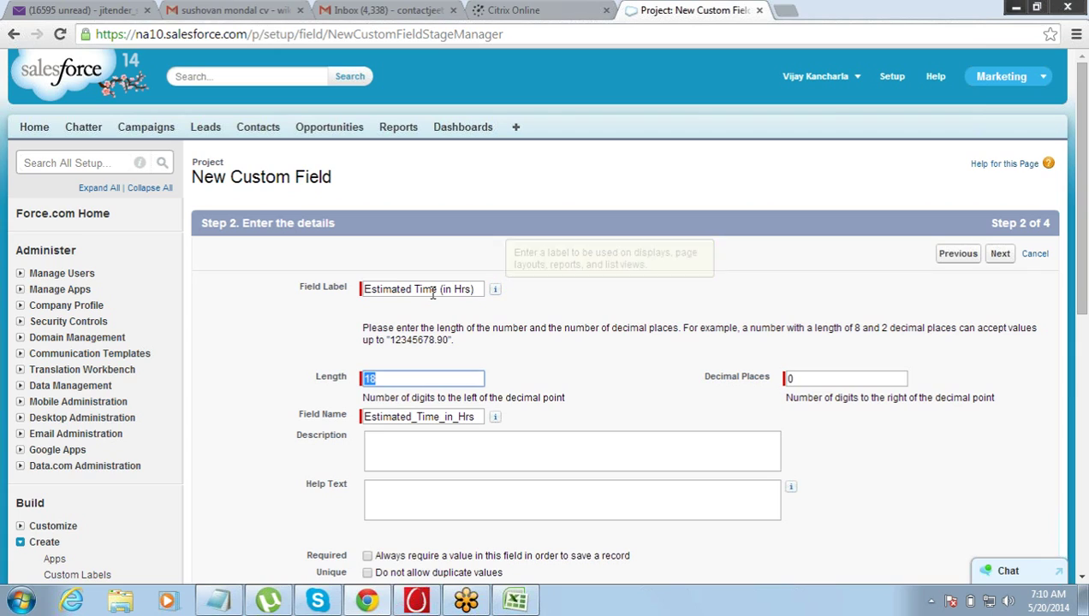
# Shorten the new field's API name to Estimated_Time
pyautogui.click(474, 416)
pyautogui.press('BackSpace')
pyautogui.press('BackSpace')
pyautogui.press('BackSpace')
pyautogui.press('BackSpace')
pyautogui.press('BackSpace')
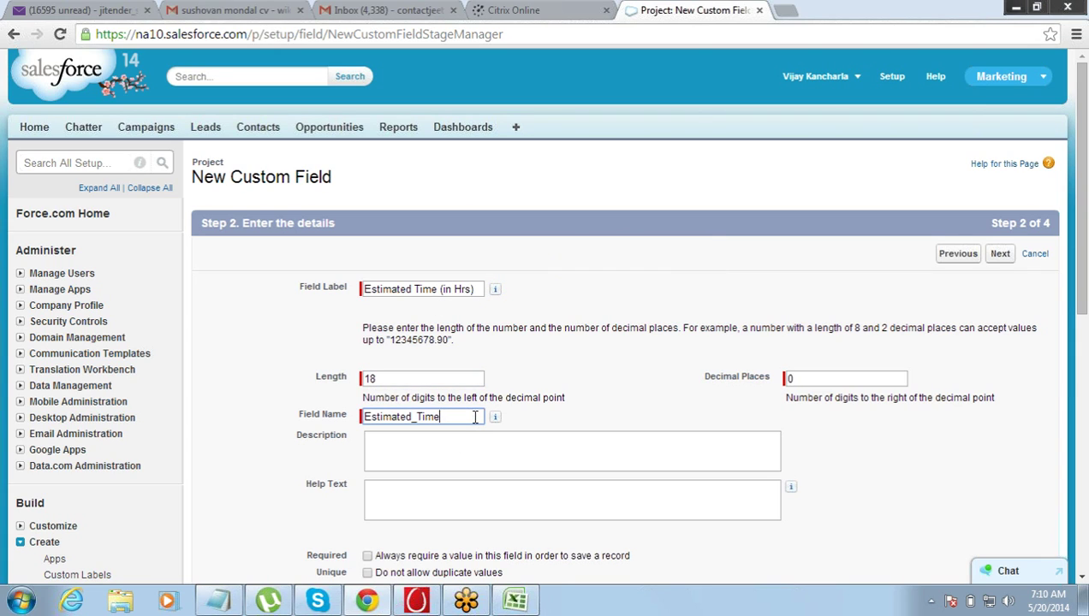
pyautogui.click(475, 432)
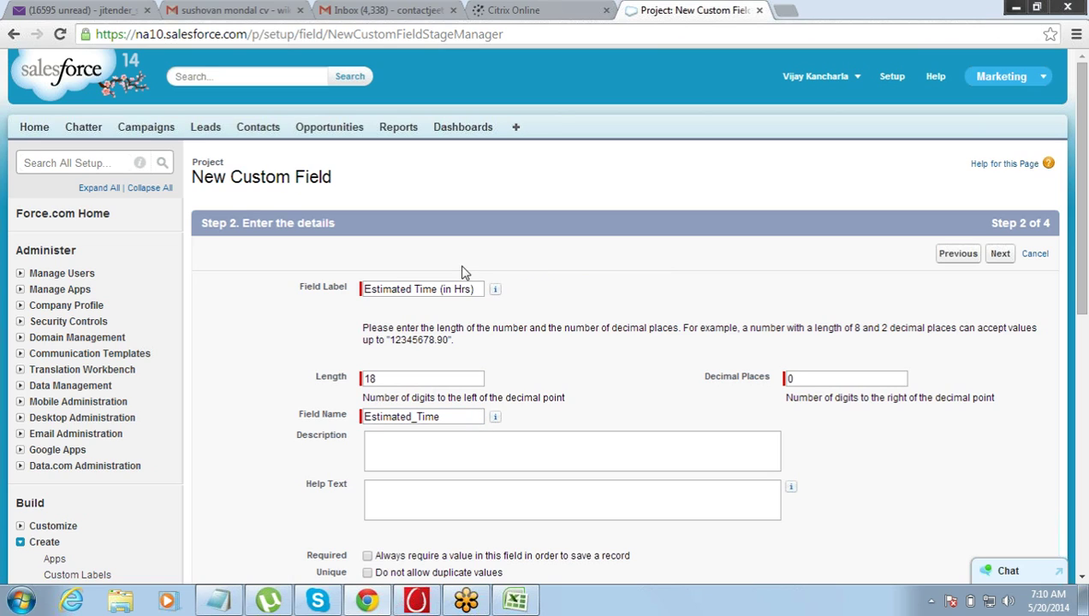
pyautogui.click(477, 289)
pyautogui.moveTo(477, 289); pyautogui.dragTo(441, 291)
pyautogui.click(670, 289)
pyautogui.moveTo(372, 452); pyautogui.dragTo(475, 281)
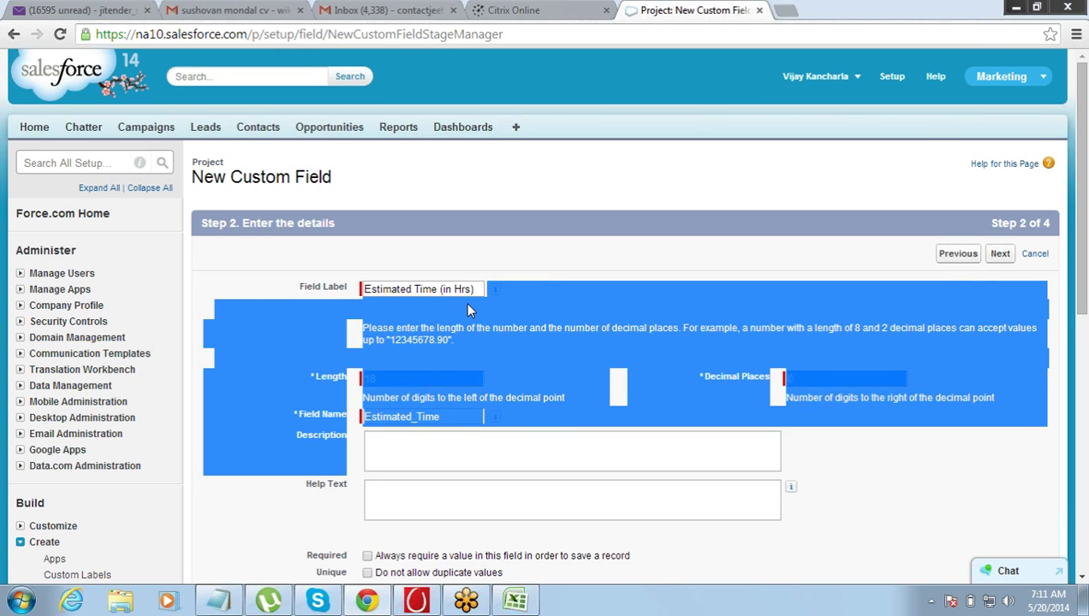
pyautogui.click(467, 310)
pyautogui.doubleClick(468, 291)
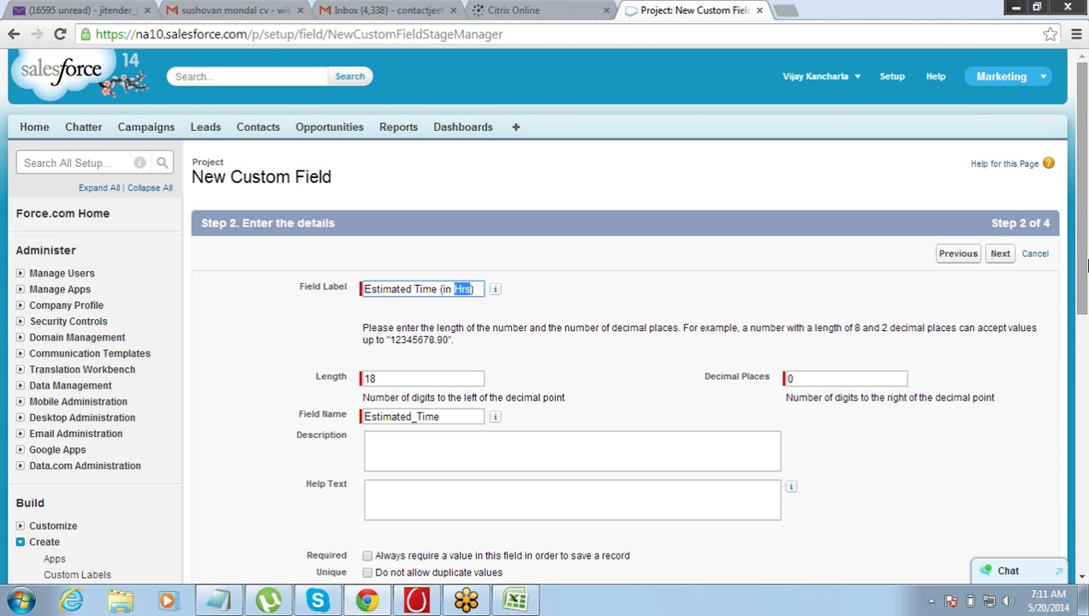
pyautogui.scroll(-2, 1082, 265)
pyautogui.scroll(2, 1082, 266)
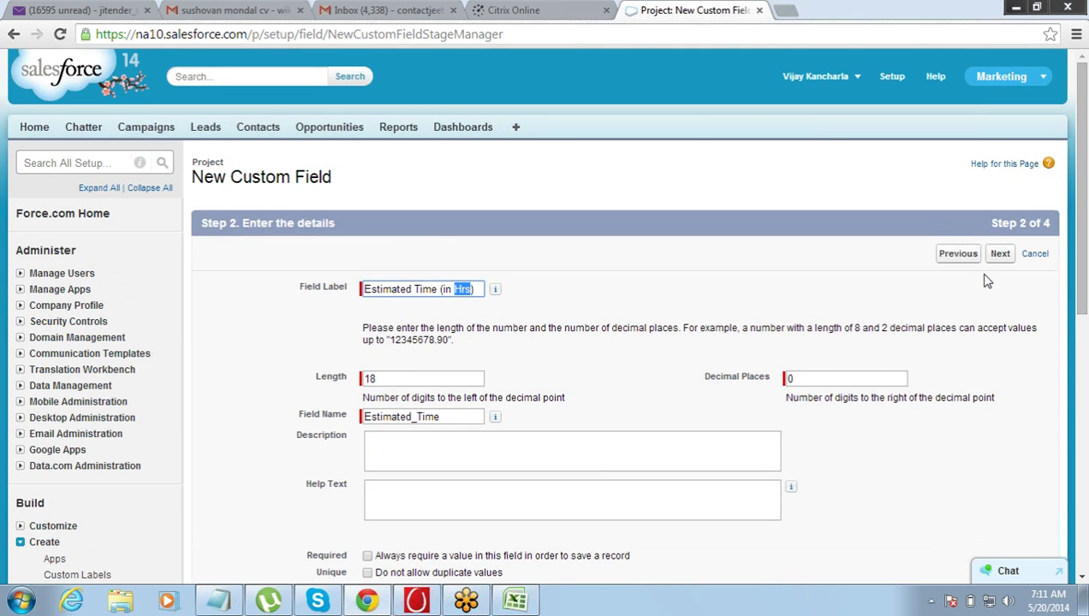
# Accept the default field-level security, keep the field on the Project Layout, and save the Estimated Time field
pyautogui.click(1000, 253)
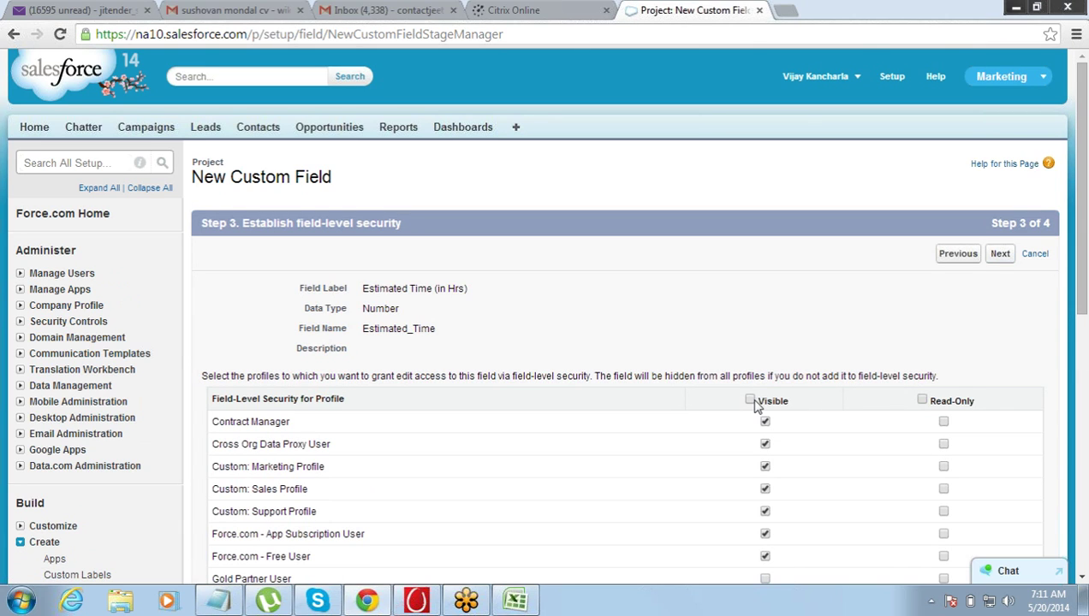
pyautogui.click(752, 400)
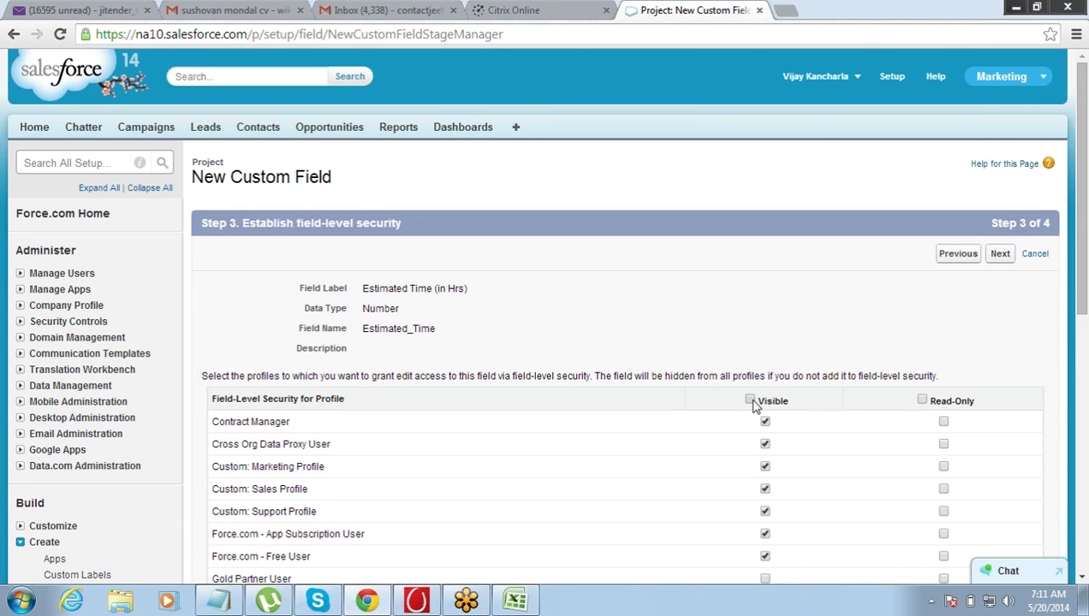
pyautogui.click(1001, 254)
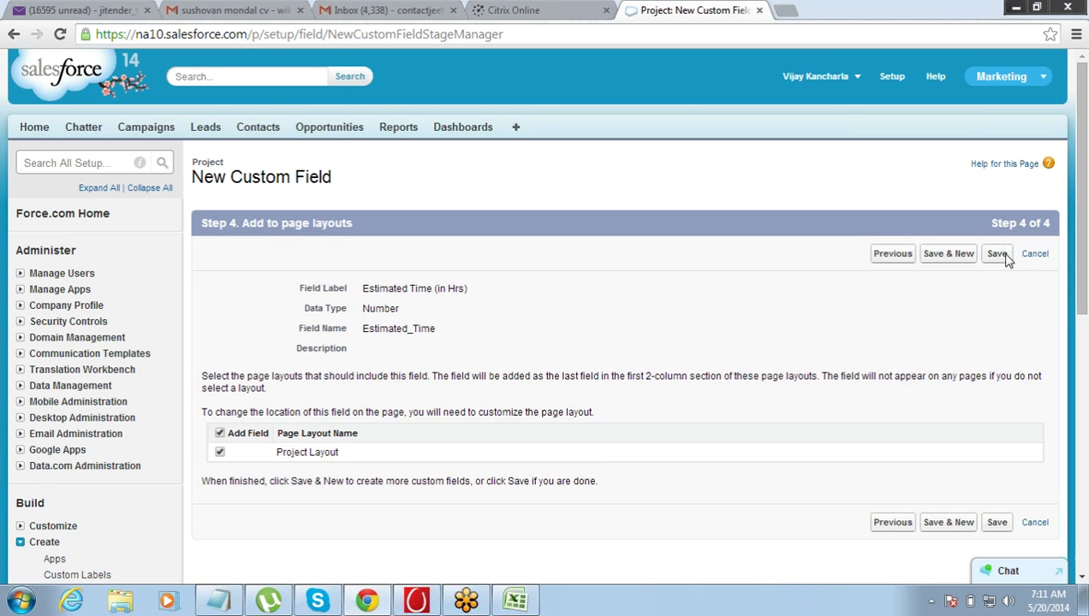
pyautogui.click(998, 255)
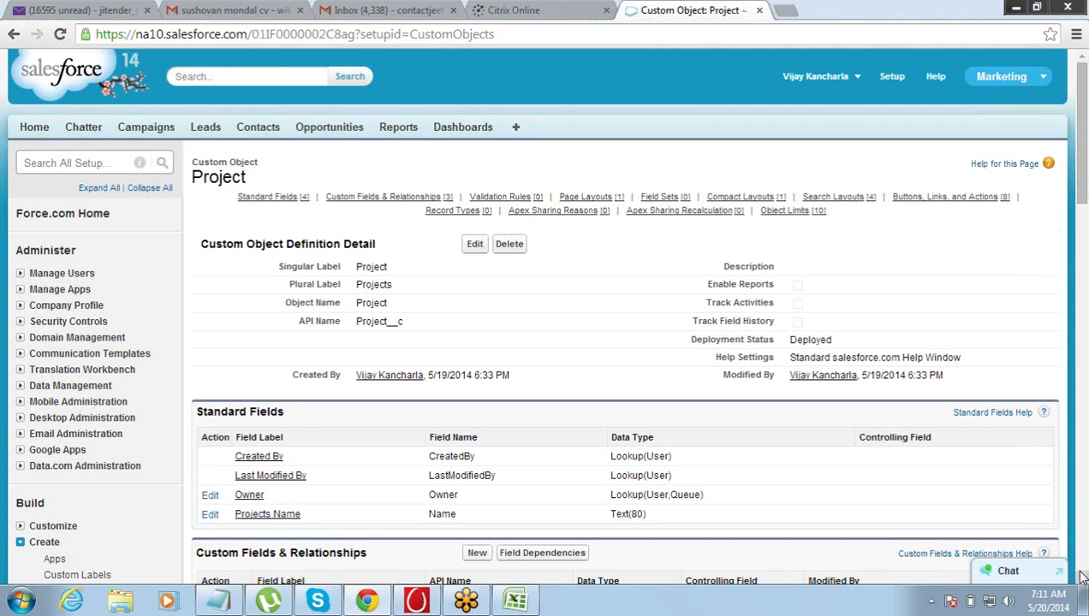
# Switch to the Excel workbook and examine the planned fields of the Projects and Clients tables
pyautogui.scroll(-1, 1081, 578)
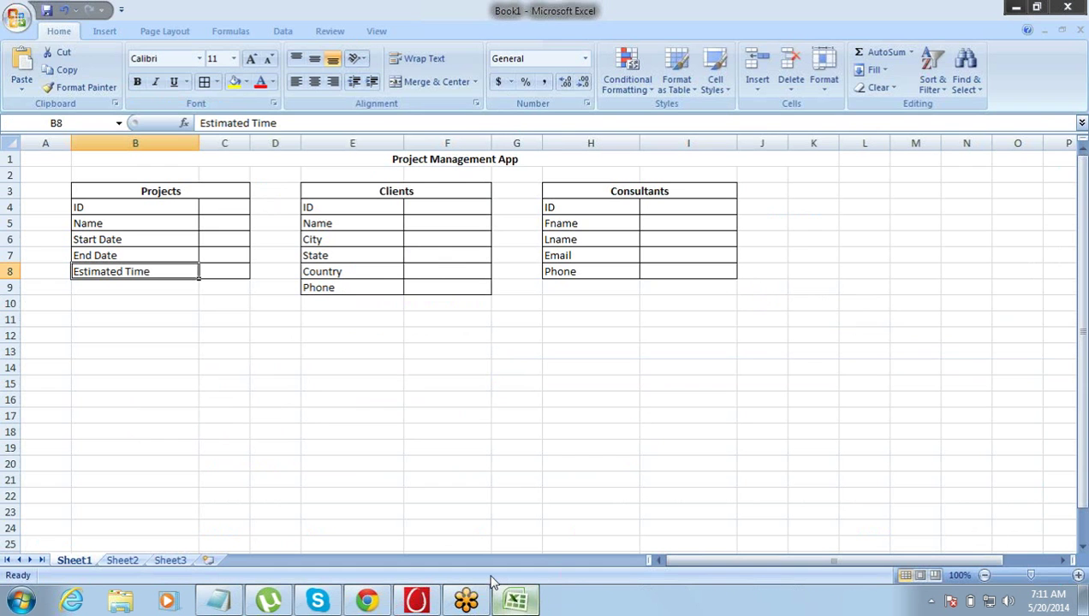
pyautogui.click(515, 601)
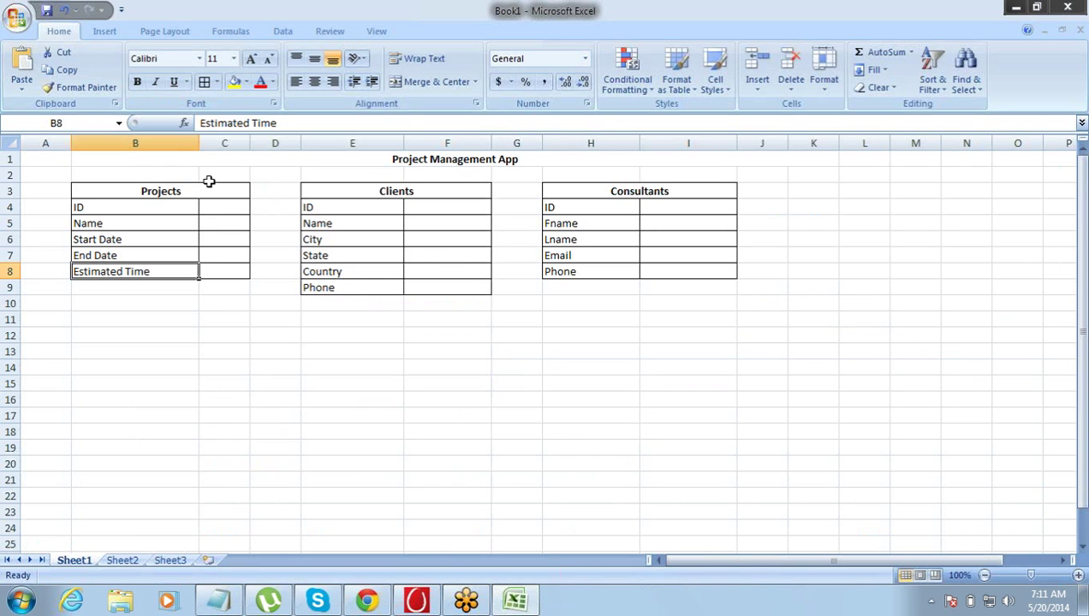
pyautogui.moveTo(160, 188); pyautogui.dragTo(160, 270)
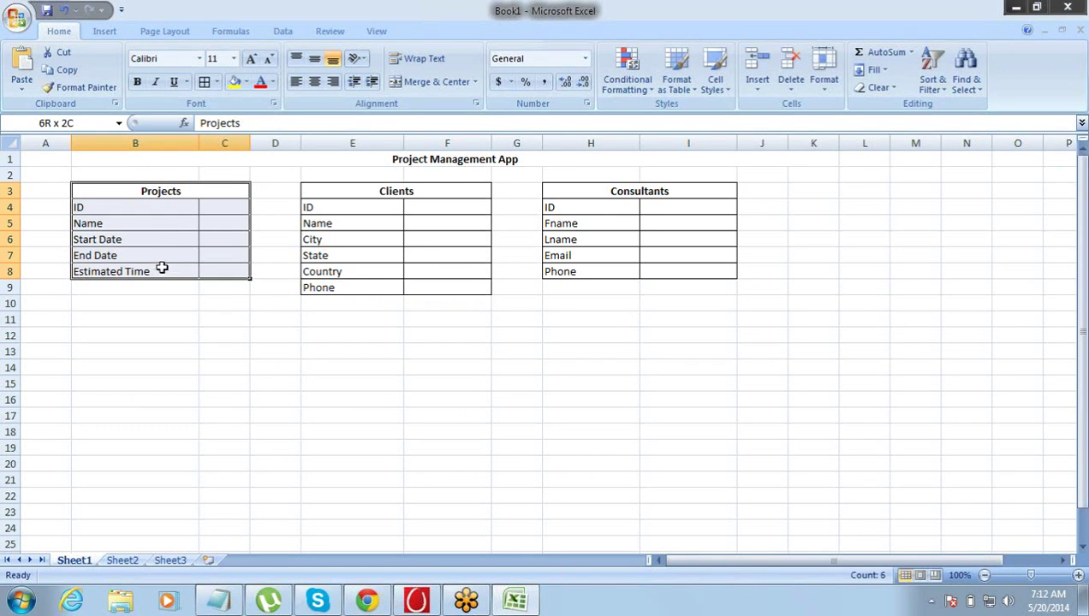
pyautogui.click(161, 269)
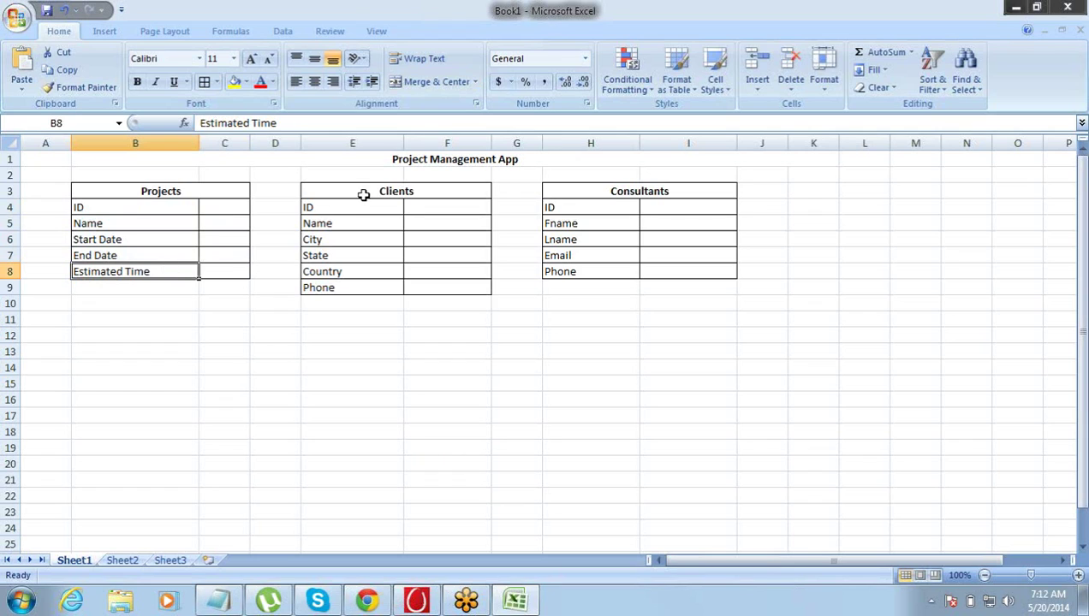
pyautogui.moveTo(362, 194); pyautogui.dragTo(365, 281)
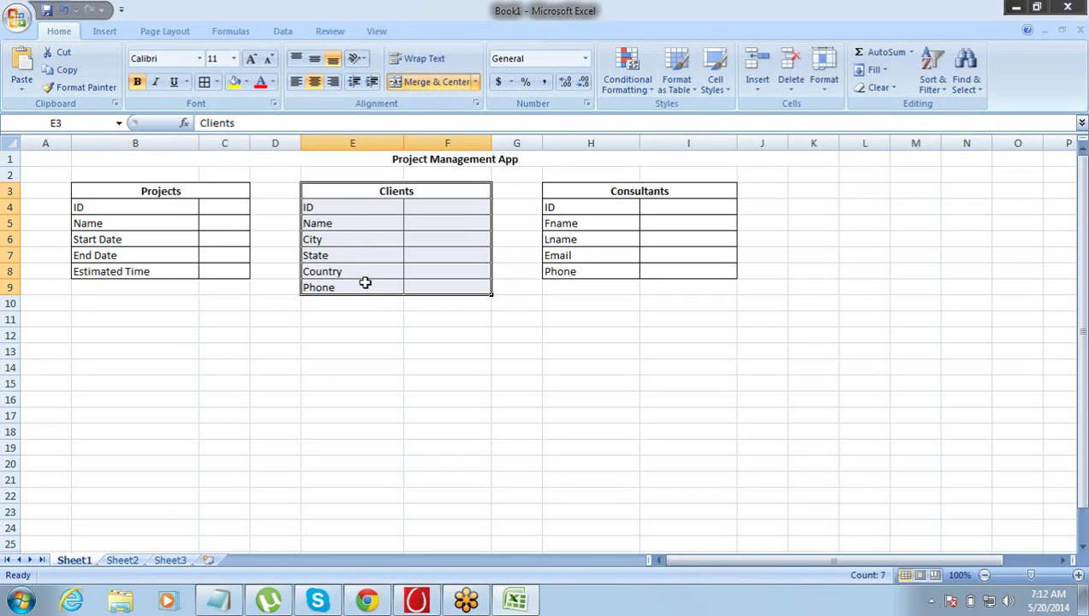
# Switch back to Salesforce in Chrome and start a new custom object from the custom objects list in Setup
pyautogui.click(367, 601)
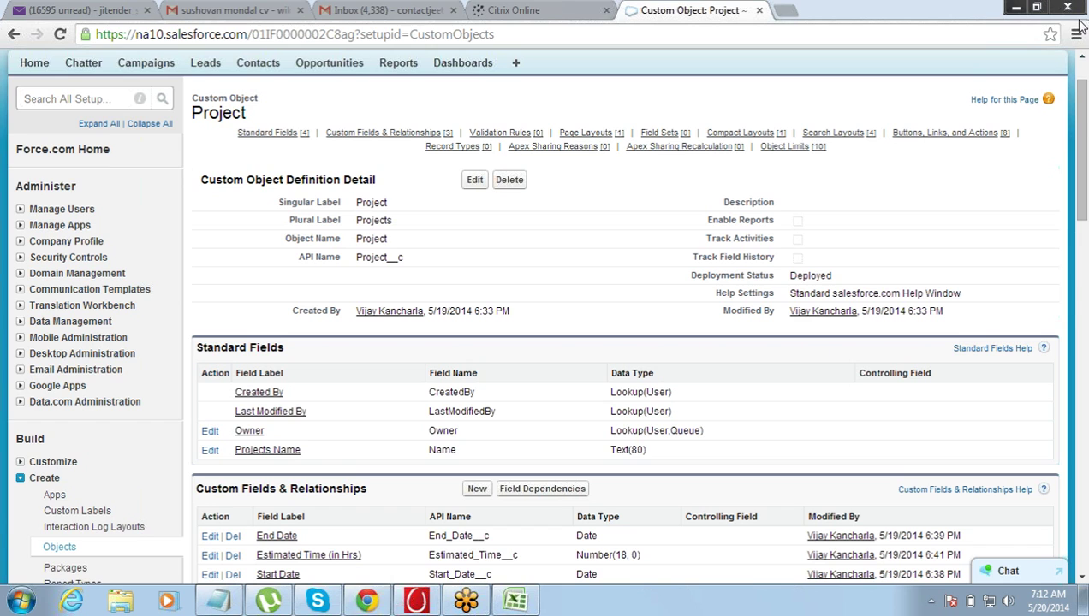
pyautogui.scroll(2, 1083, 93)
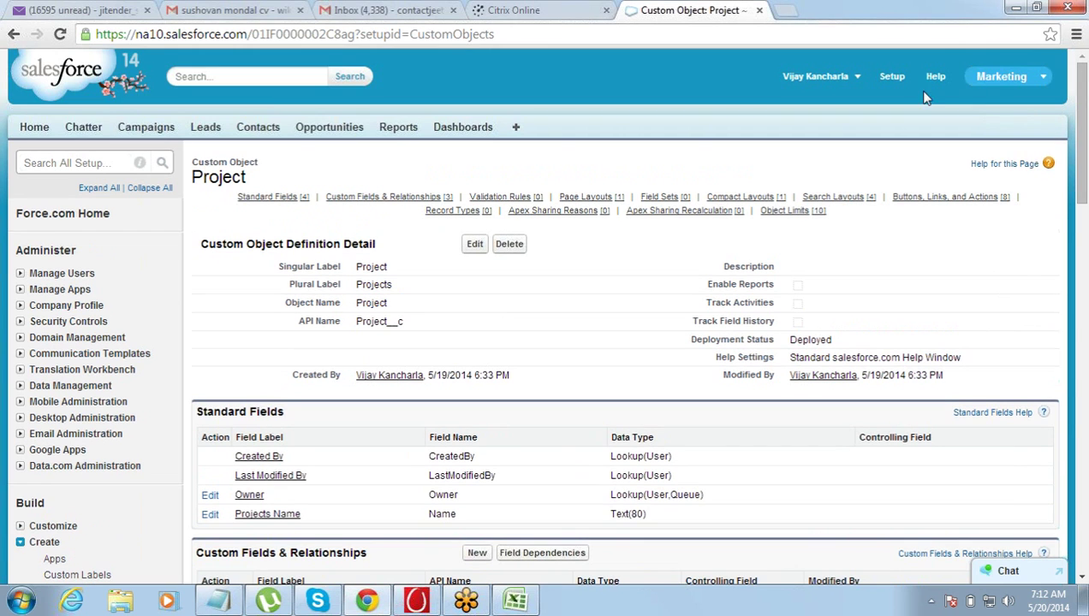
pyautogui.click(889, 82)
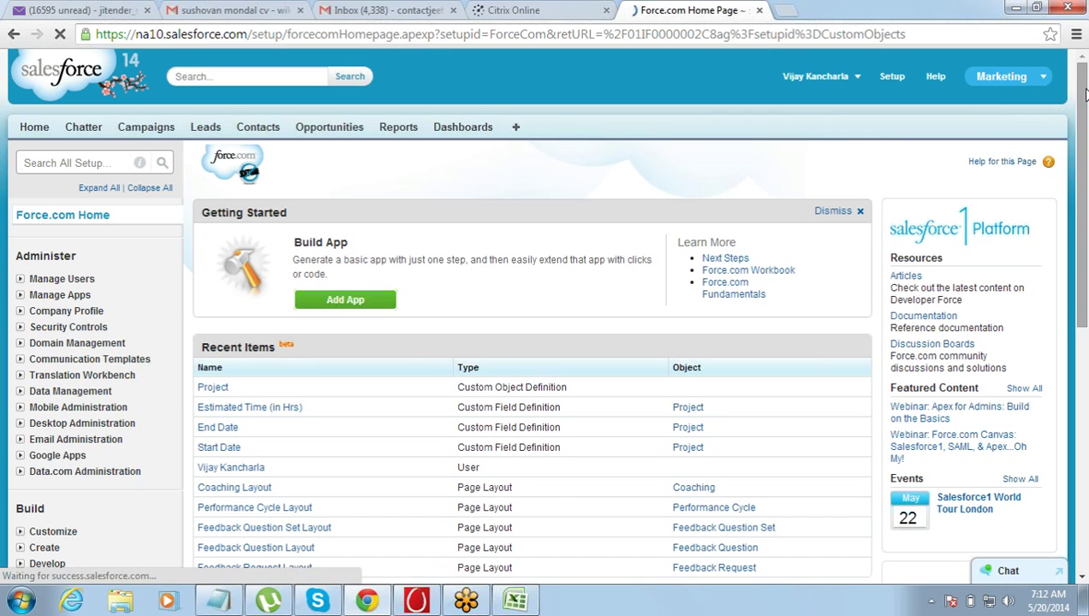
pyautogui.scroll(-2, 1083, 92)
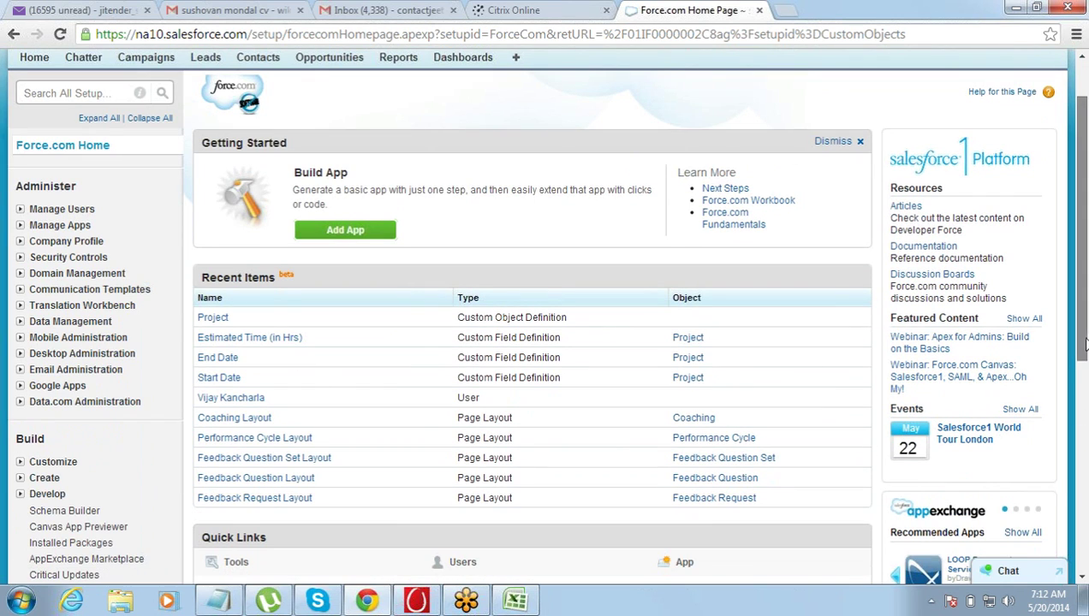
pyautogui.moveTo(1083, 357); pyautogui.dragTo(1083, 422)
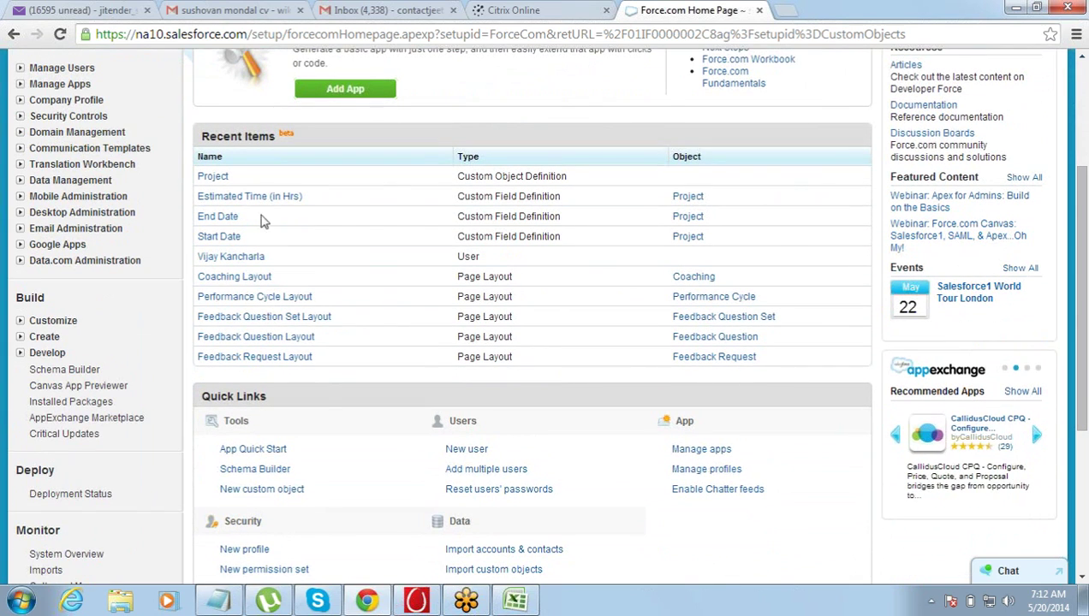
pyautogui.click(20, 339)
pyautogui.click(59, 402)
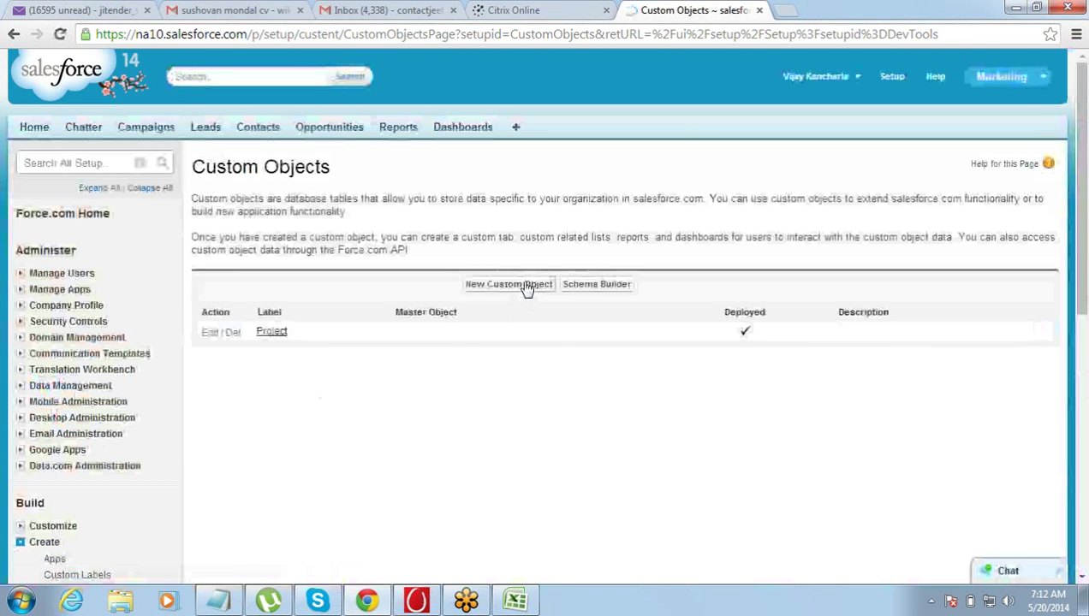
pyautogui.click(525, 286)
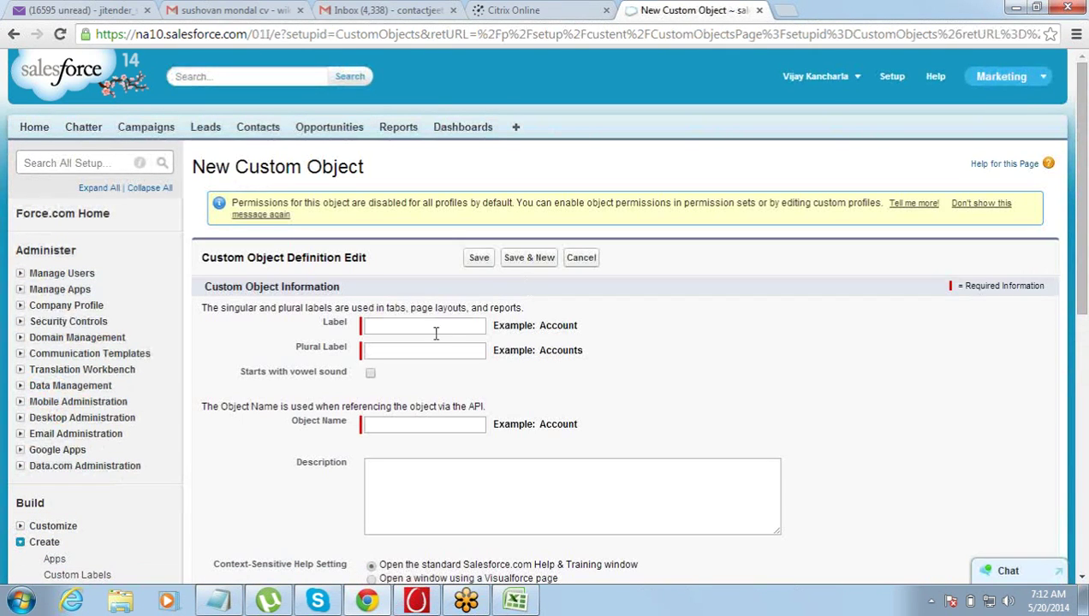
# Enter Client as the new object's label and Clients as its plural label
pyautogui.click(433, 323)
pyautogui.write('Cl')
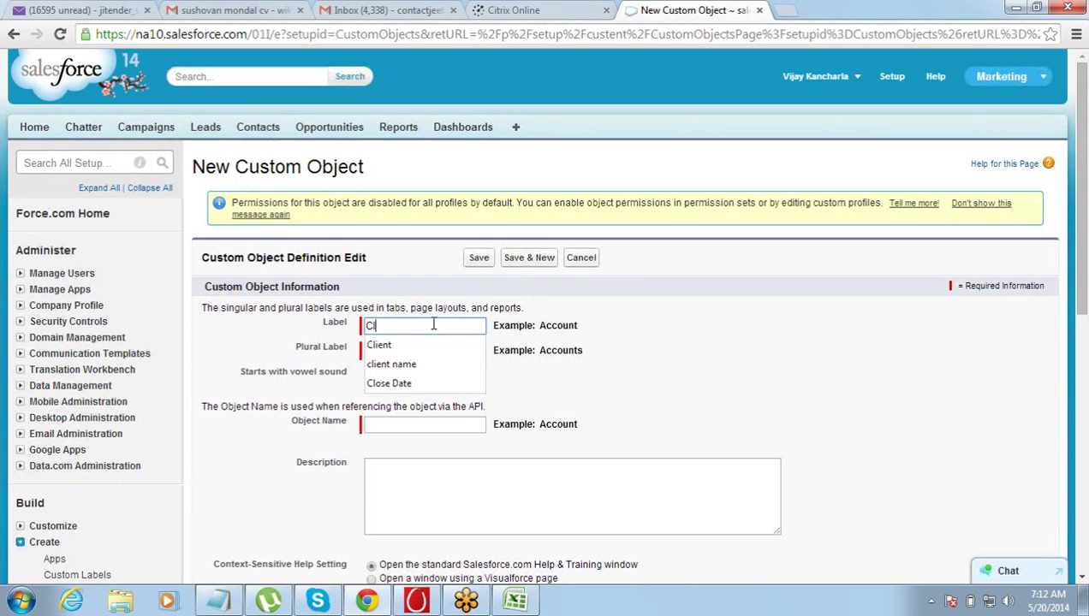
pyautogui.write('ient')
pyautogui.press('Tab')
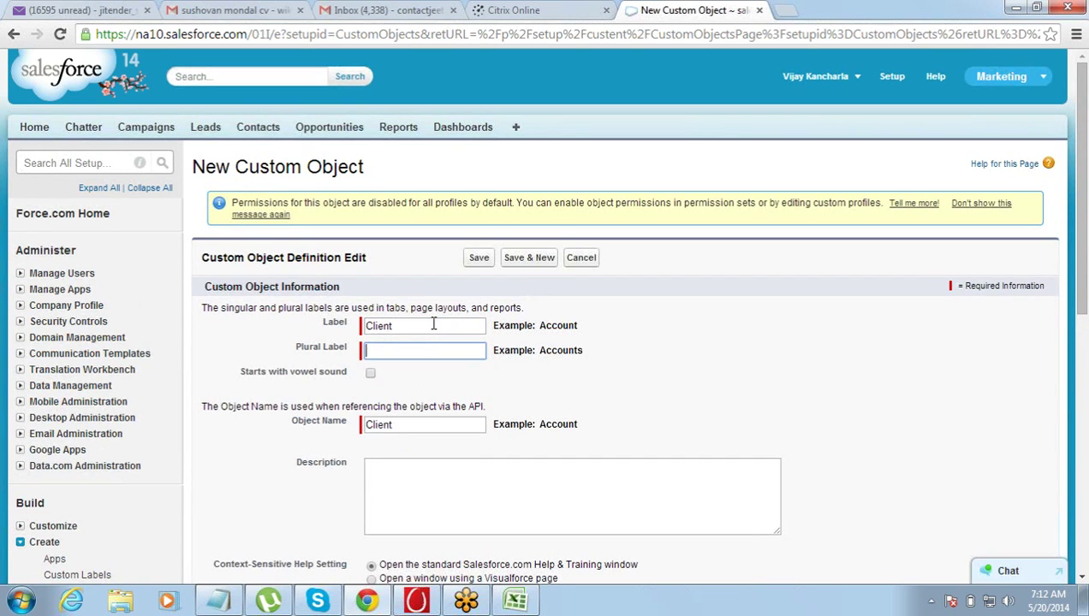
pyautogui.write('Clients')
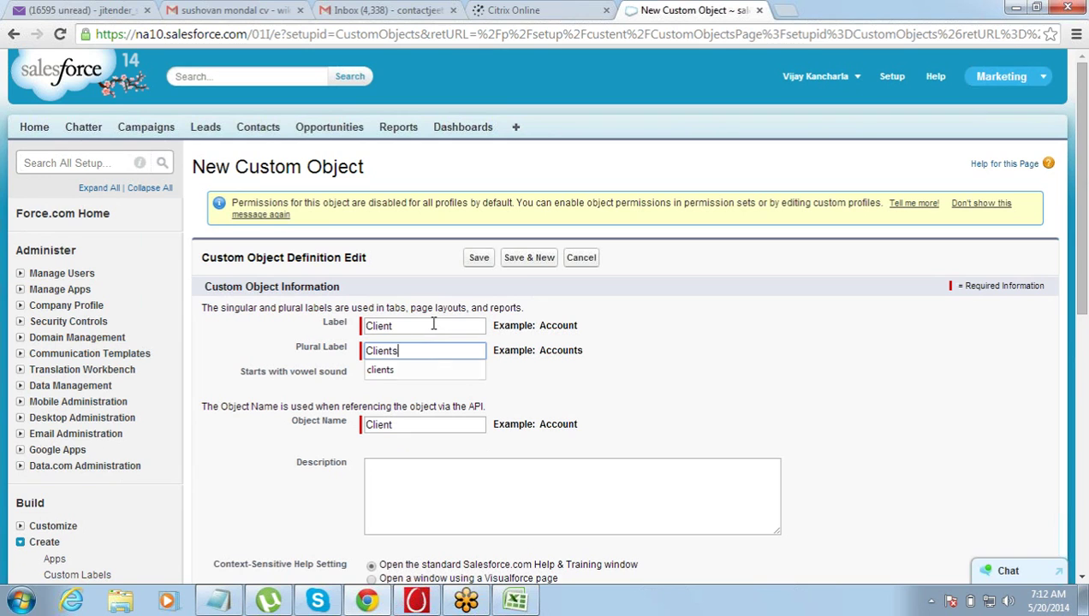
pyautogui.press('Tab')
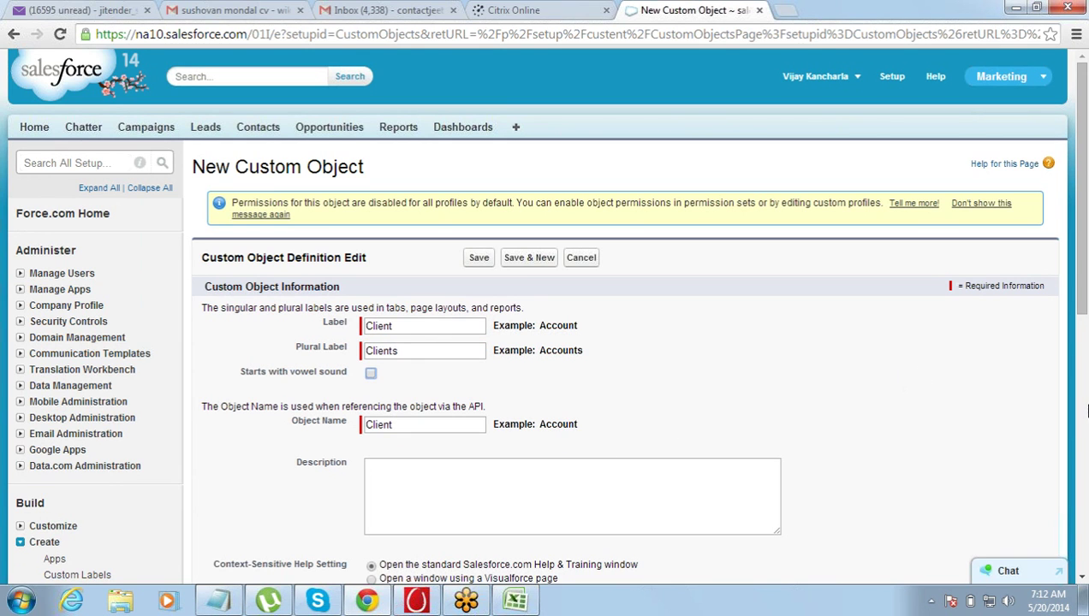
# Keep Client Name as the Text record name and the default deployment options, and save the Client object
pyautogui.scroll(-4, 1081, 580)
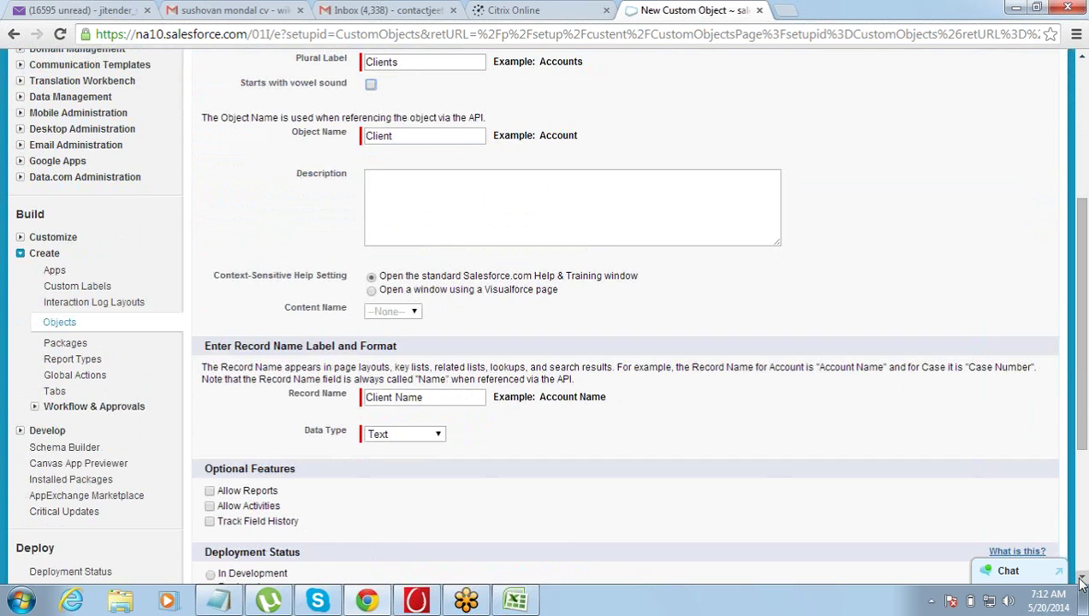
pyautogui.click(1081, 581)
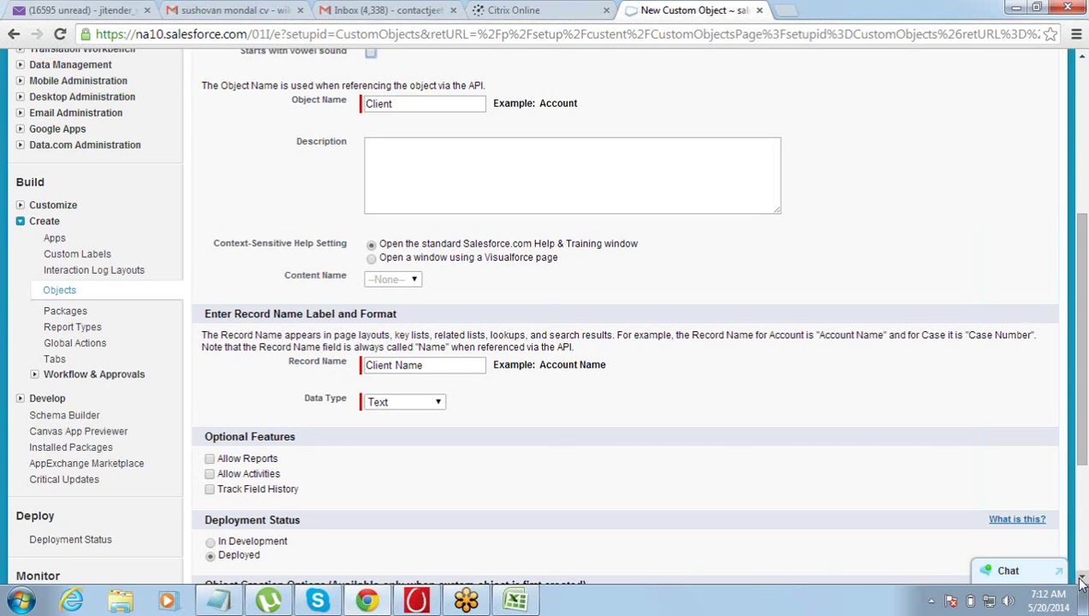
pyautogui.click(1081, 580)
pyautogui.click(1081, 580)
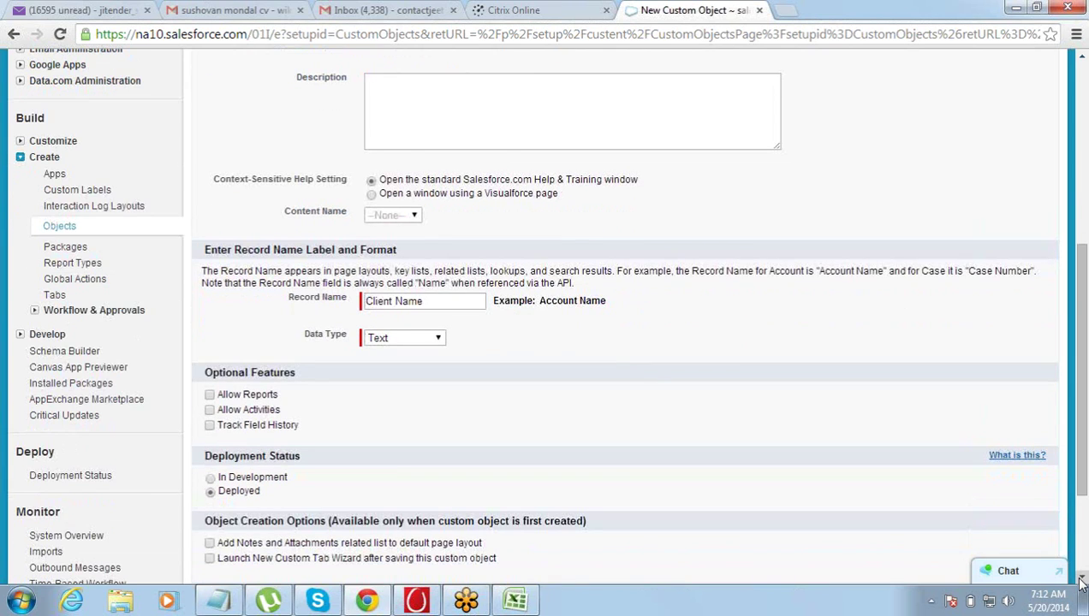
pyautogui.moveTo(1083, 486); pyautogui.dragTo(1084, 487)
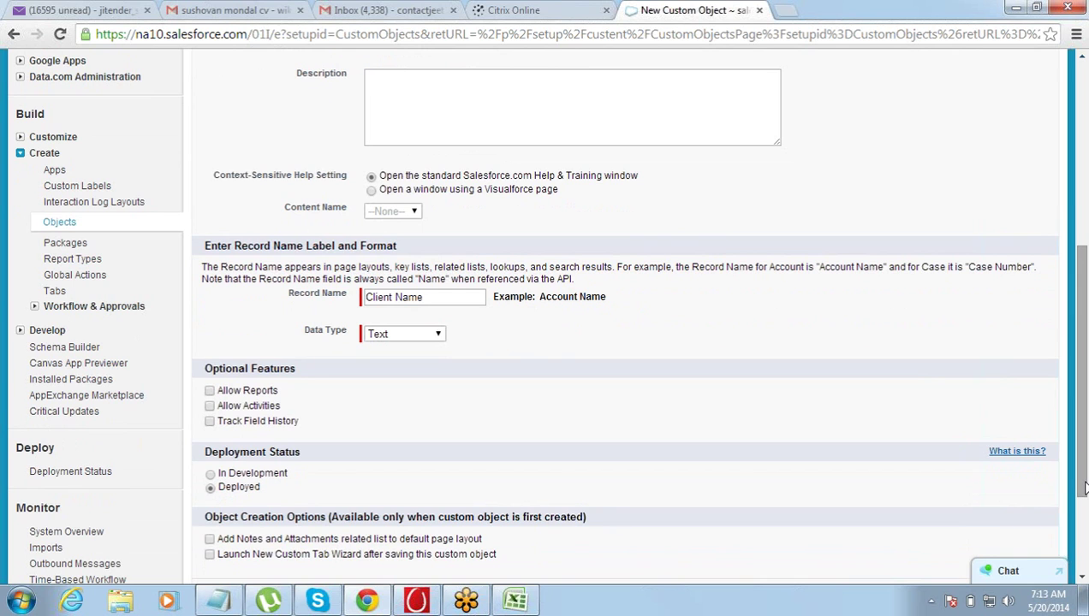
pyautogui.moveTo(1084, 487); pyautogui.dragTo(1084, 556)
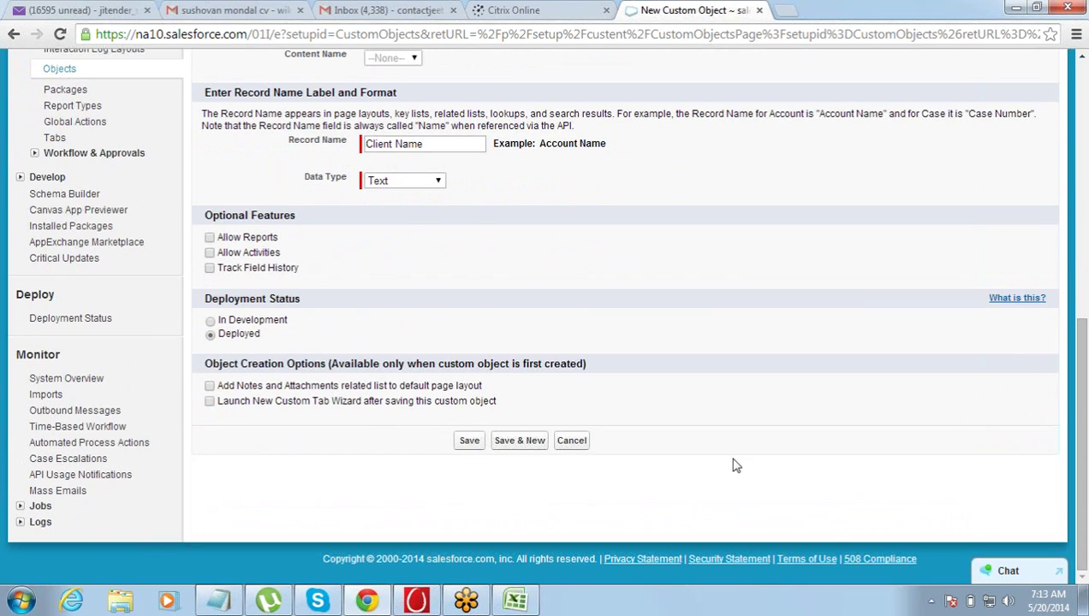
pyautogui.click(467, 449)
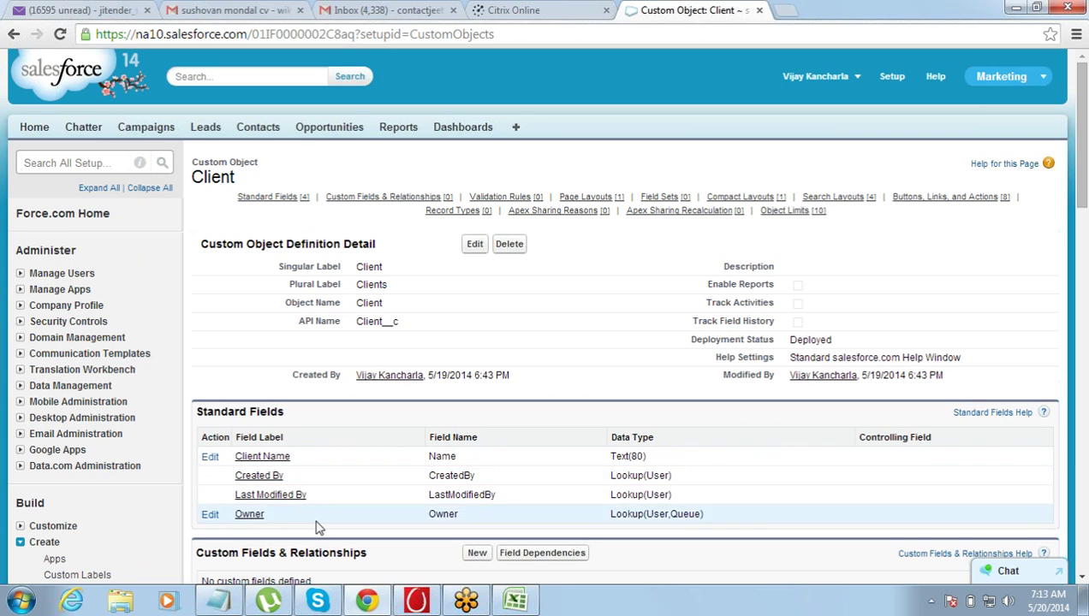
# Start a new custom field on the Client object and bring up its data type choices
pyautogui.scroll(-4, 1081, 580)
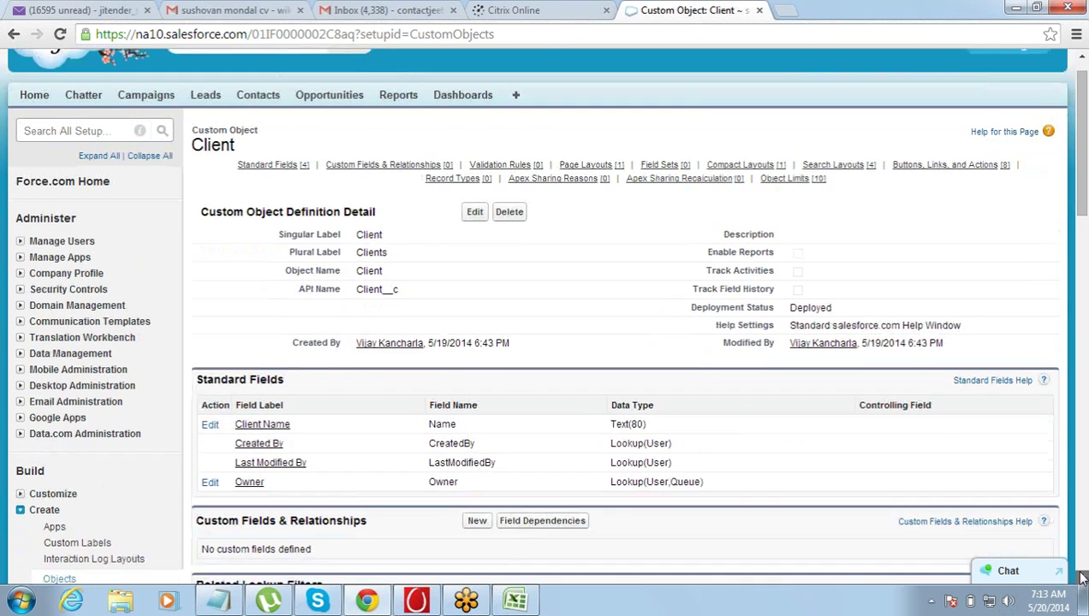
pyautogui.click(475, 201)
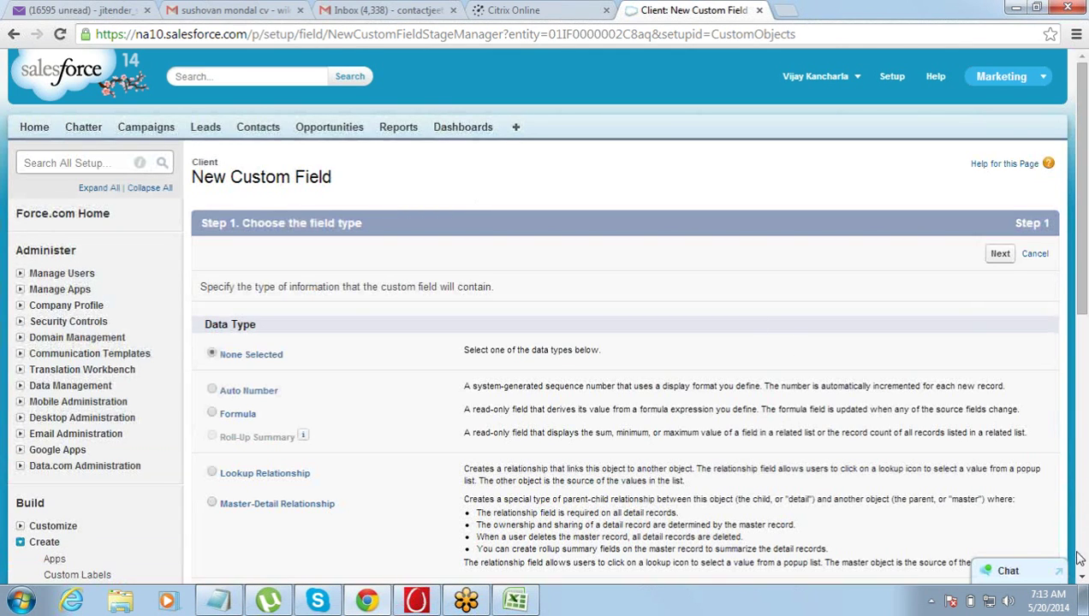
pyautogui.click(1082, 579)
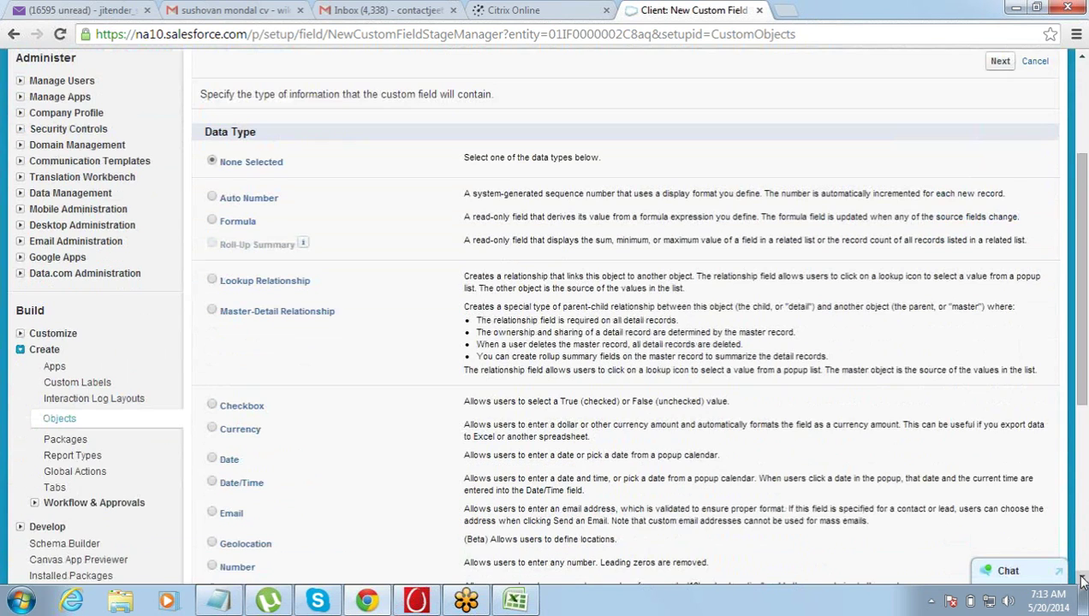
# Switch to the Excel workbook and check the City, State and Country fields planned in the Clients table
pyautogui.hotkey('alt', 'Tab')
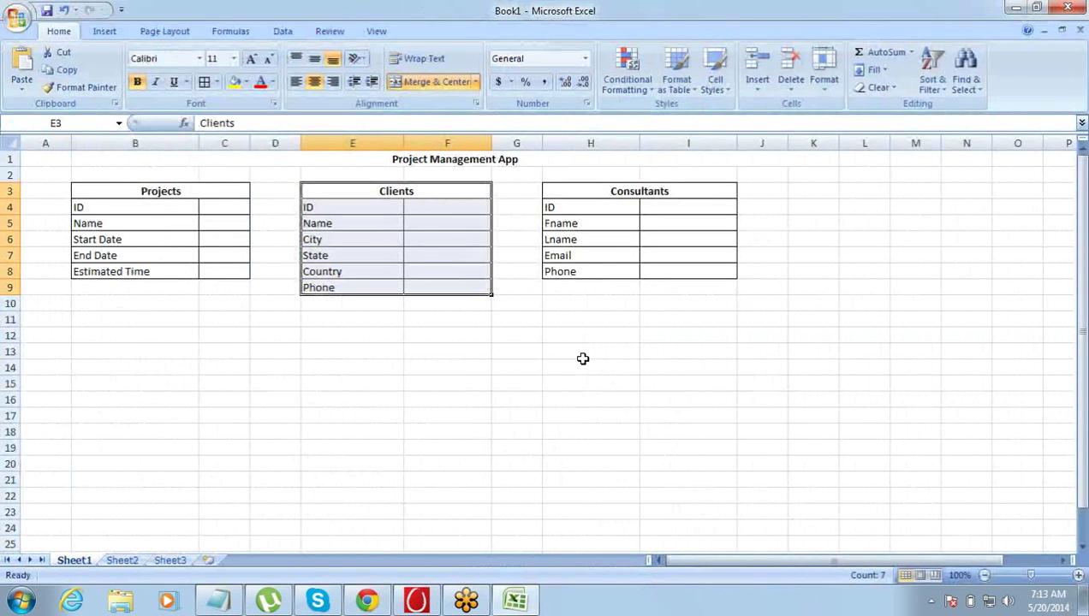
pyautogui.click(363, 242)
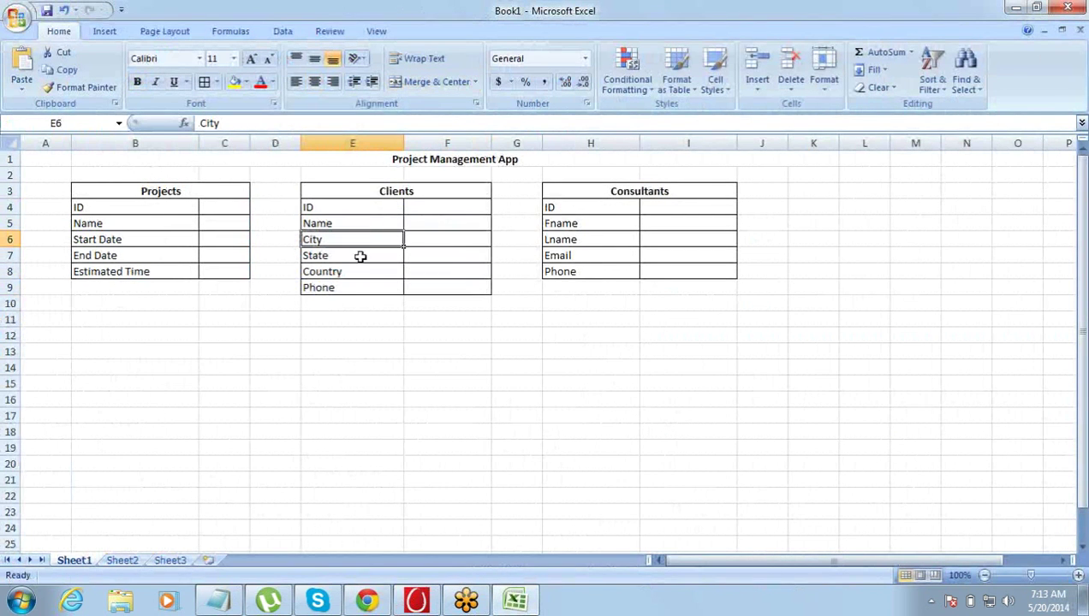
pyautogui.click(358, 272)
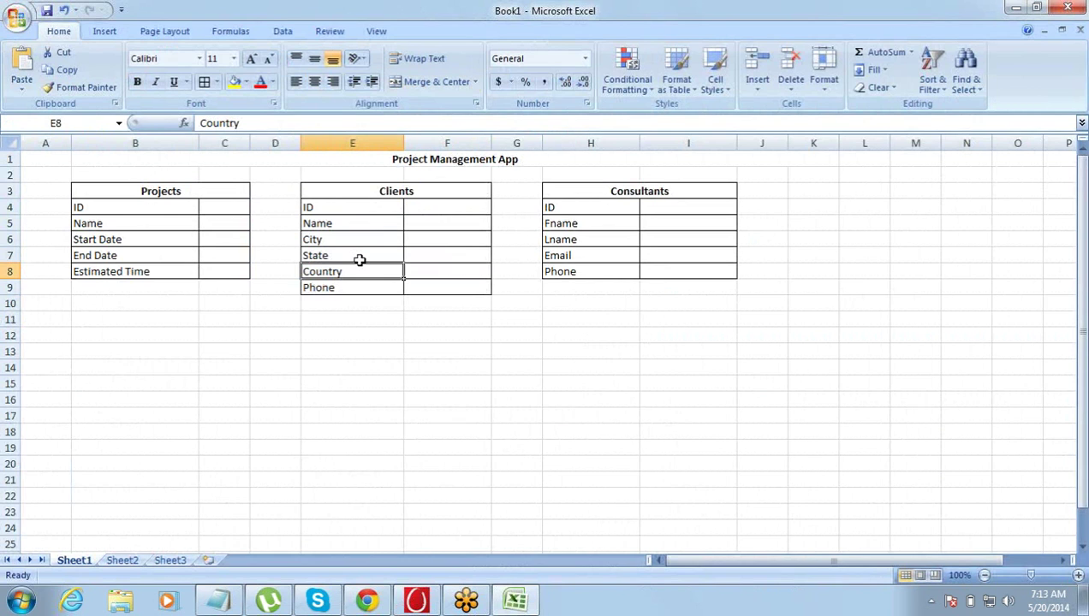
# Switch back to Salesforce in Chrome, choose Picklist as the new Client field's data type, and continue to its details
pyautogui.hotkey('alt', 'Tab')
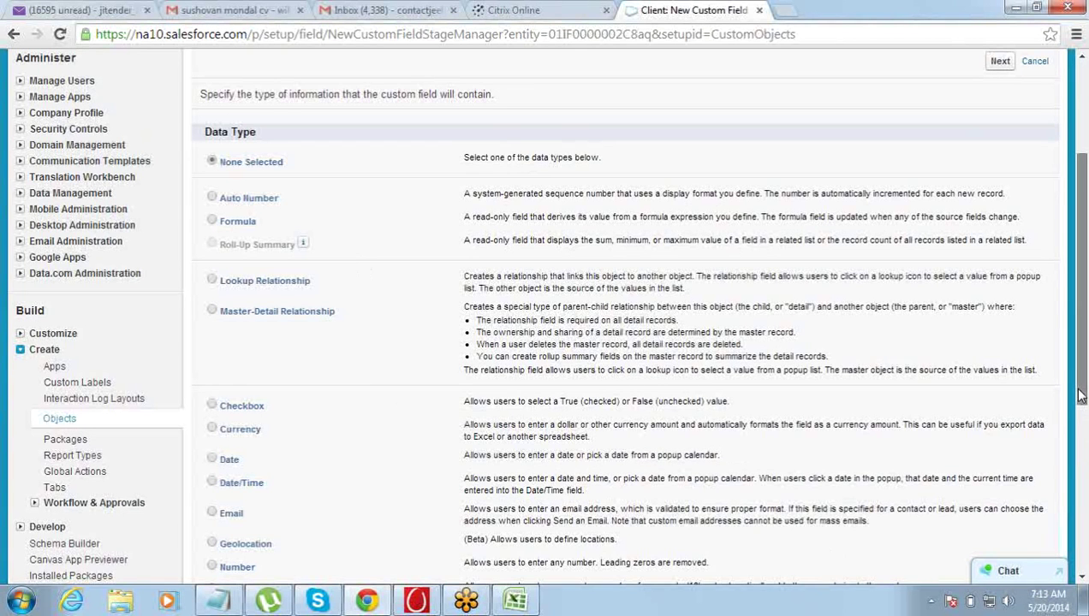
pyautogui.moveTo(1081, 396); pyautogui.dragTo(1085, 520)
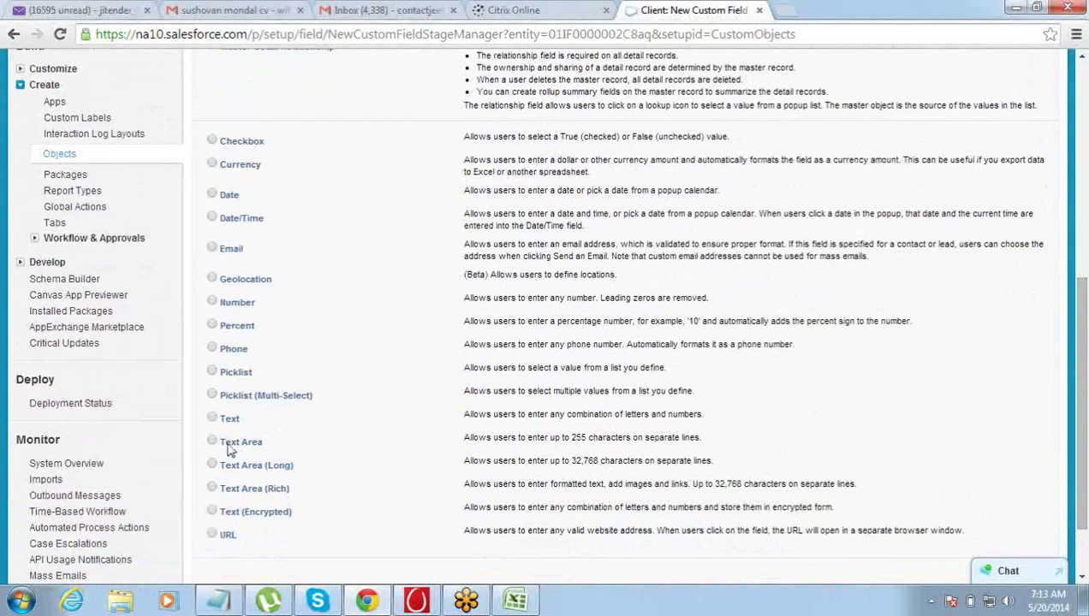
pyautogui.click(212, 418)
pyautogui.click(212, 373)
pyautogui.scroll(-2, 1082, 423)
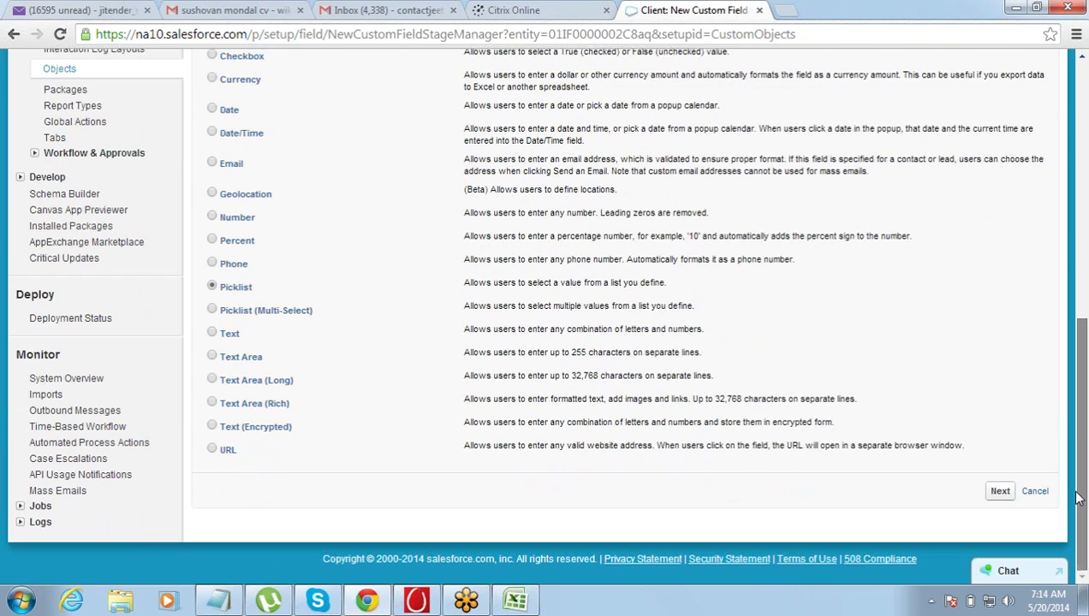
pyautogui.click(998, 493)
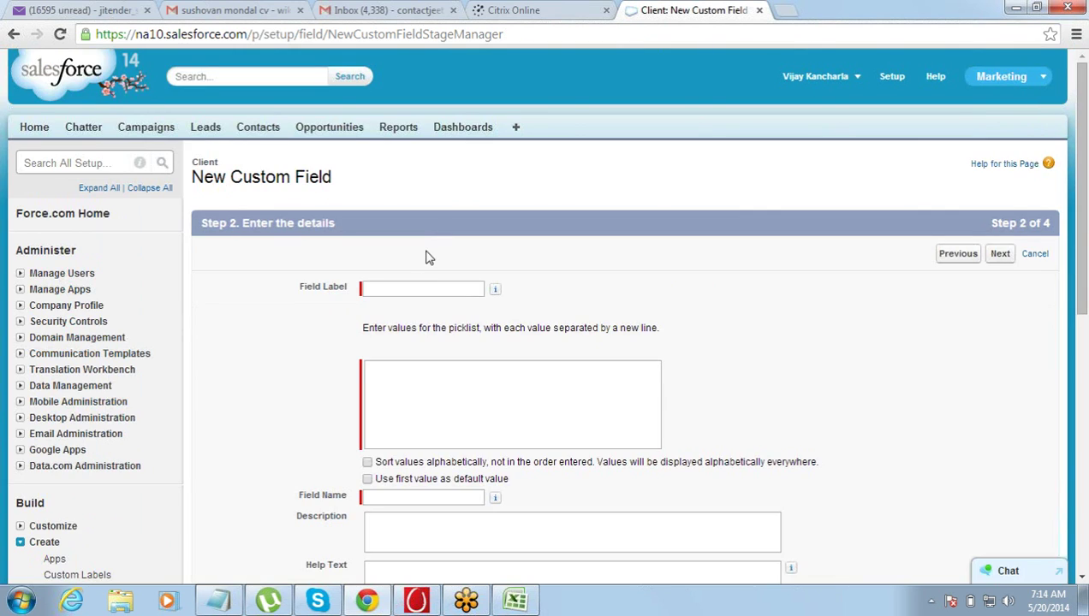
# Label the picklist field City and enter Mumbai and Bangalore as its values on separate lines
pyautogui.click(411, 287)
pyautogui.write('C')
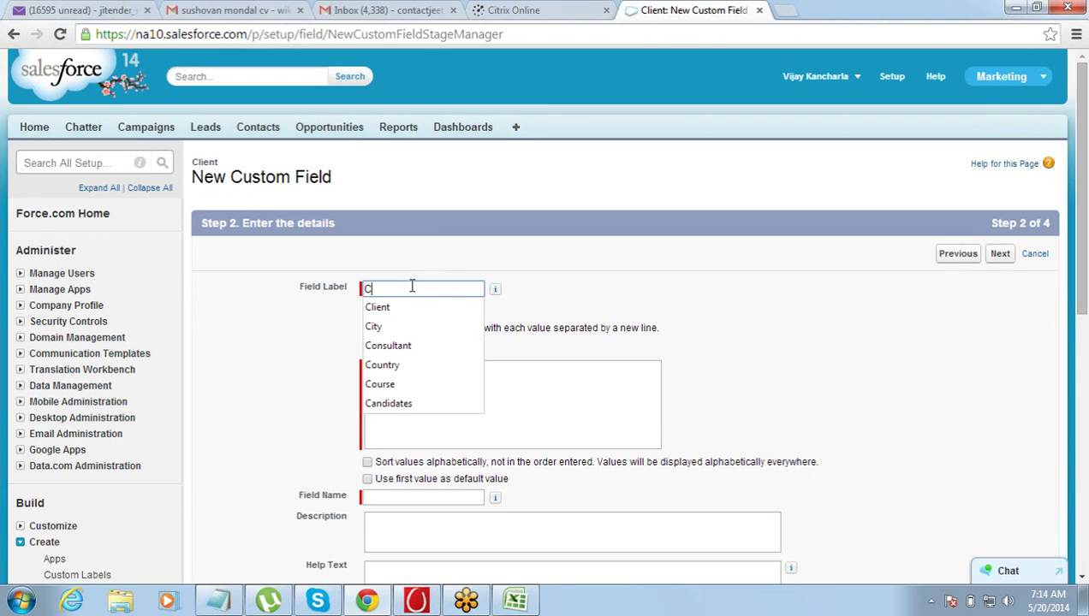
pyautogui.write('ity')
pyautogui.press('Tab')
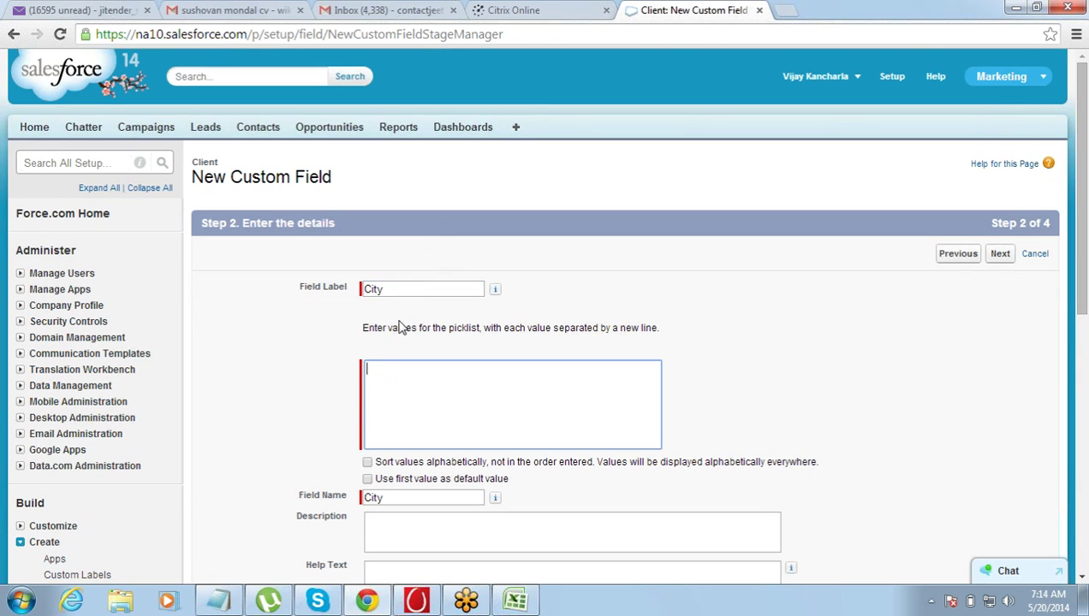
pyautogui.write('Mumbai ')
pyautogui.write('Bangal')
pyautogui.write('ore')
pyautogui.click(301, 503)
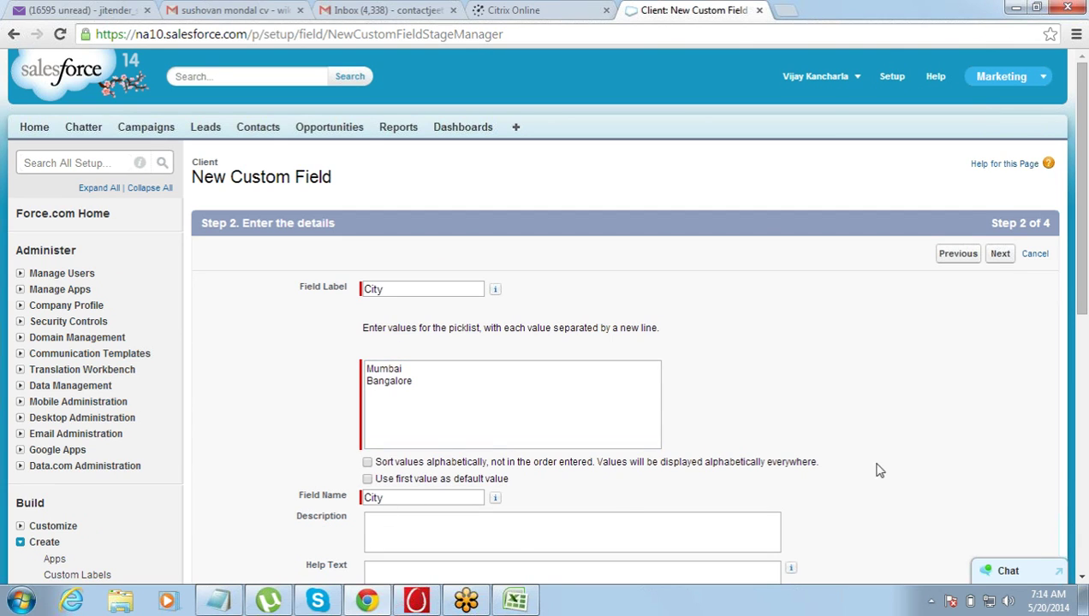
pyautogui.click(1082, 579)
pyautogui.click(1082, 579)
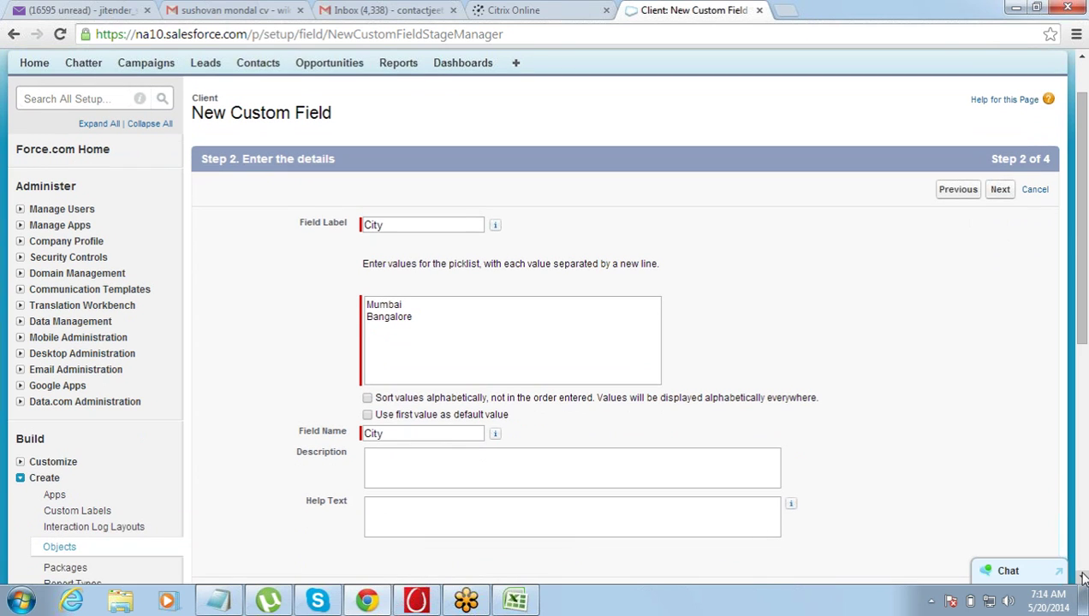
# Make the City field visible to all profiles, keep it on the Client Layout, and save it while starting another field
pyautogui.click(998, 190)
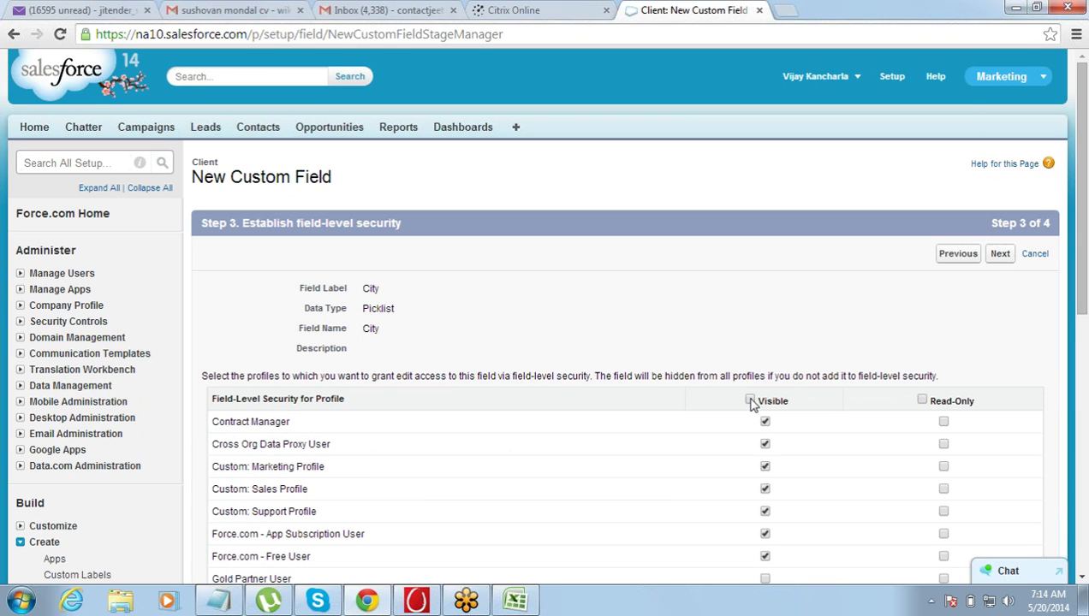
pyautogui.click(749, 401)
pyautogui.click(1000, 255)
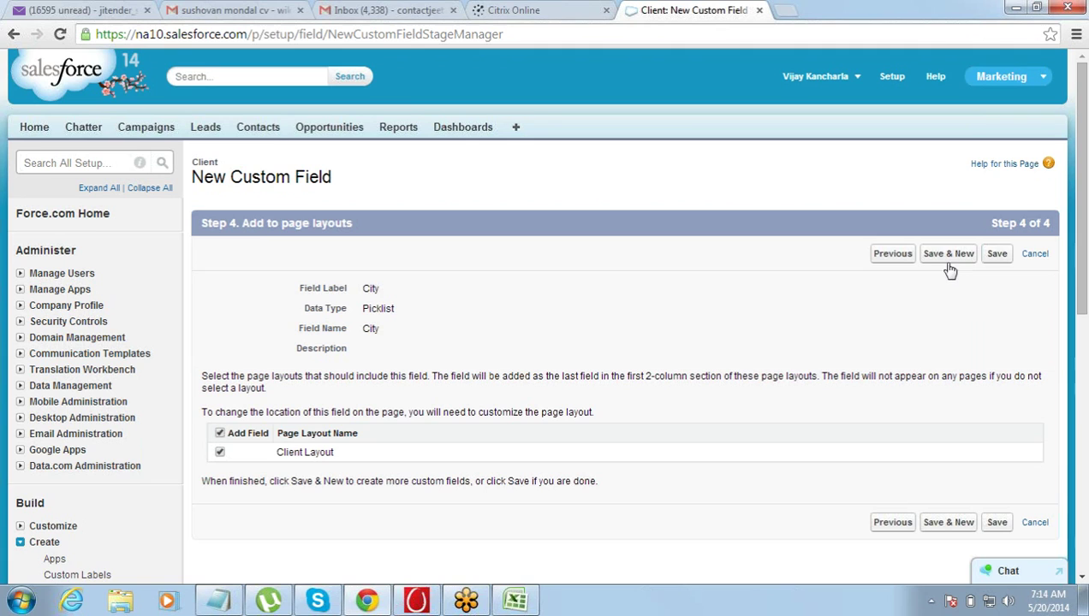
pyautogui.click(945, 257)
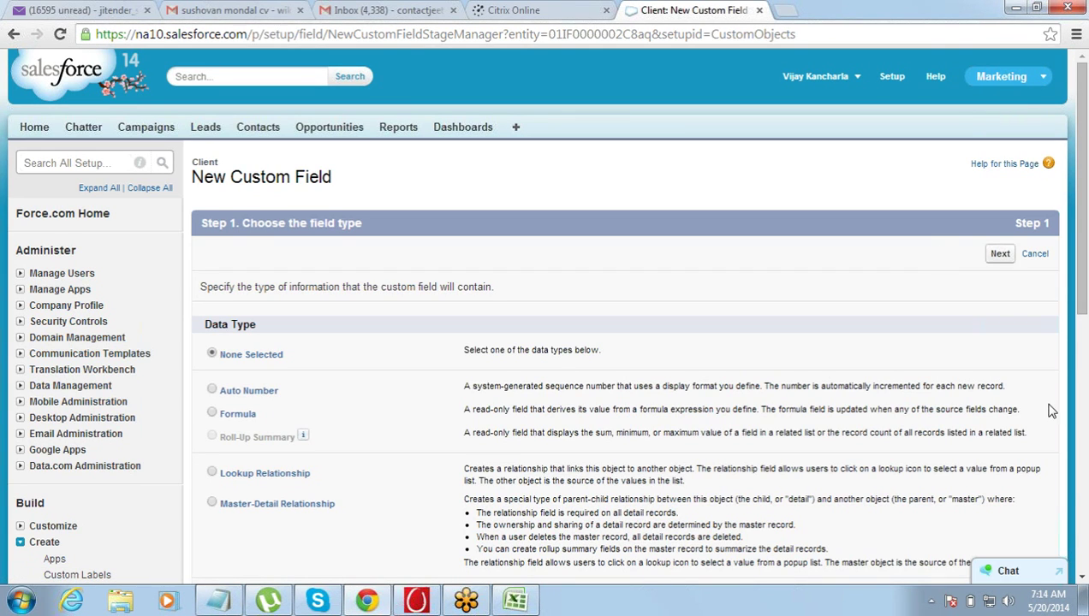
# Choose Picklist as the data type of the next Client field and continue to its details
pyautogui.click(1082, 579)
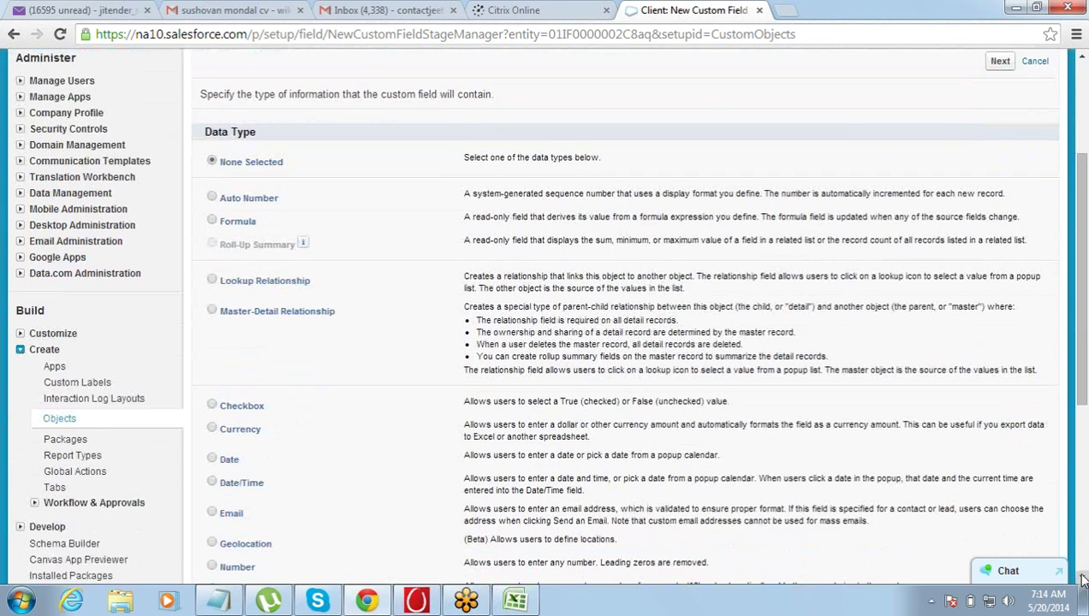
pyautogui.click(1082, 579)
pyautogui.click(1082, 580)
pyautogui.click(1082, 580)
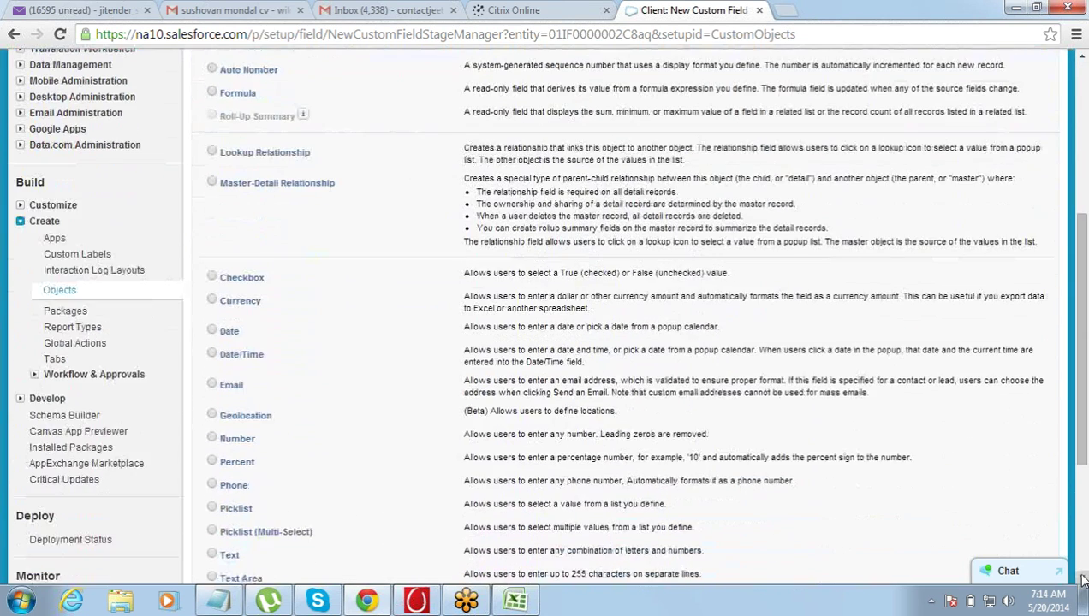
pyautogui.click(1082, 579)
pyautogui.click(1082, 580)
pyautogui.click(1082, 579)
pyautogui.click(1082, 580)
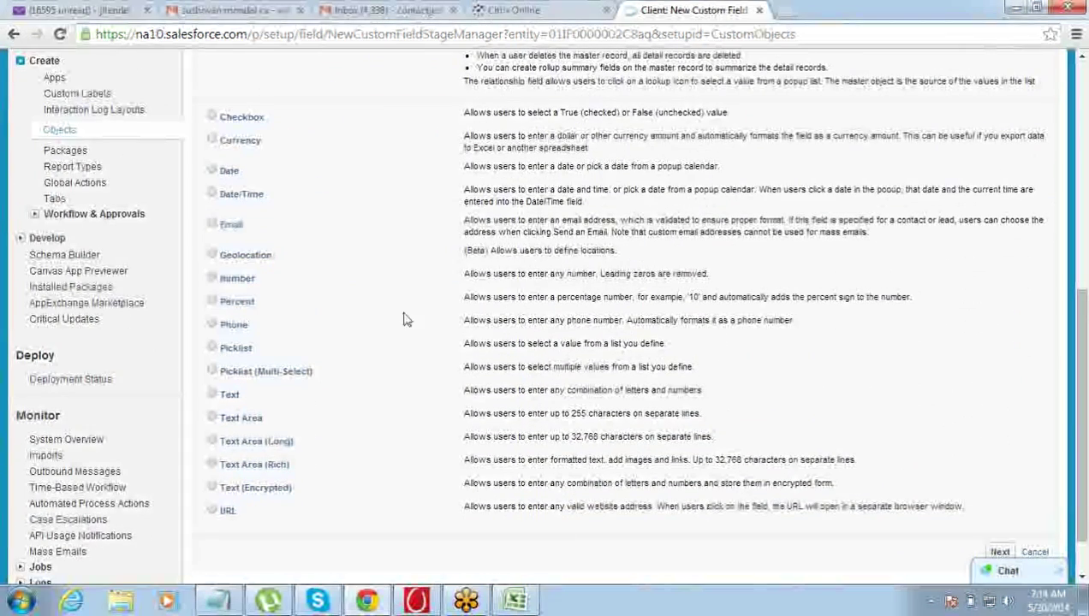
pyautogui.click(213, 350)
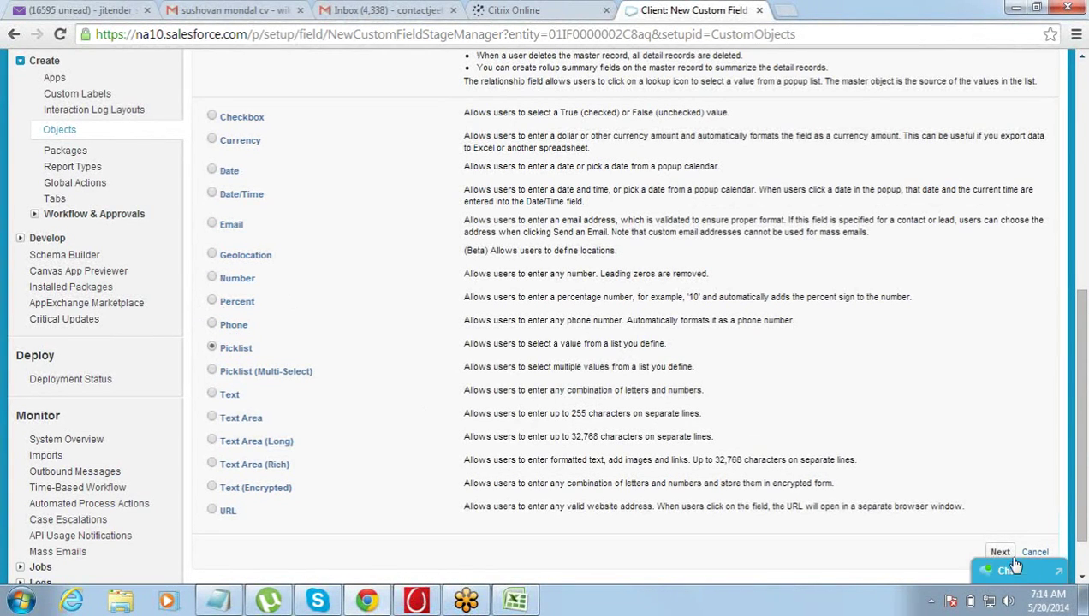
pyautogui.click(999, 555)
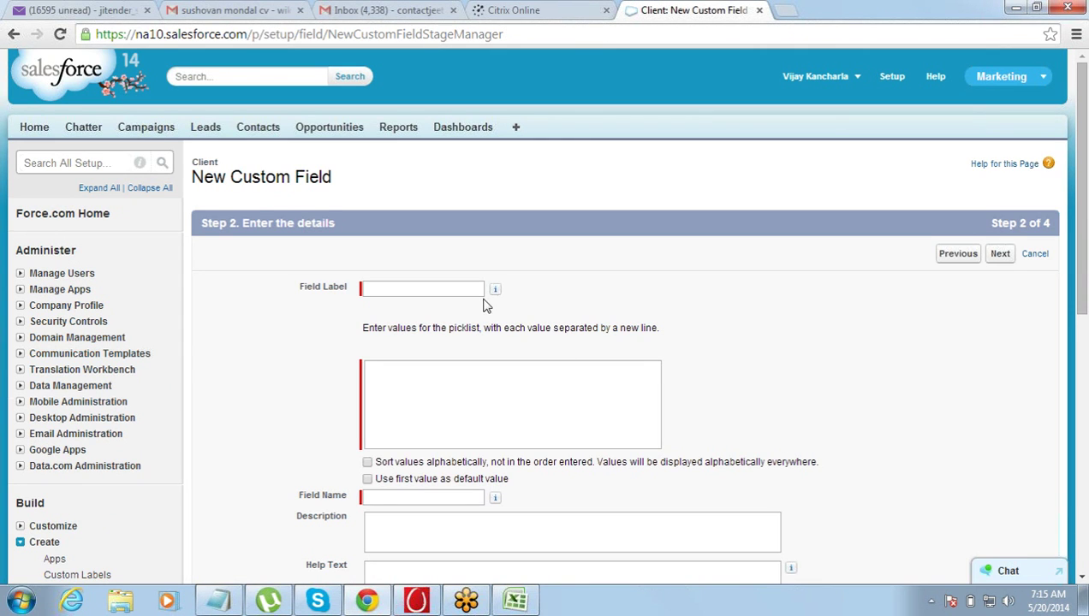
# Label the picklist field Country and enter India and US as its values on separate lines
pyautogui.click(466, 291)
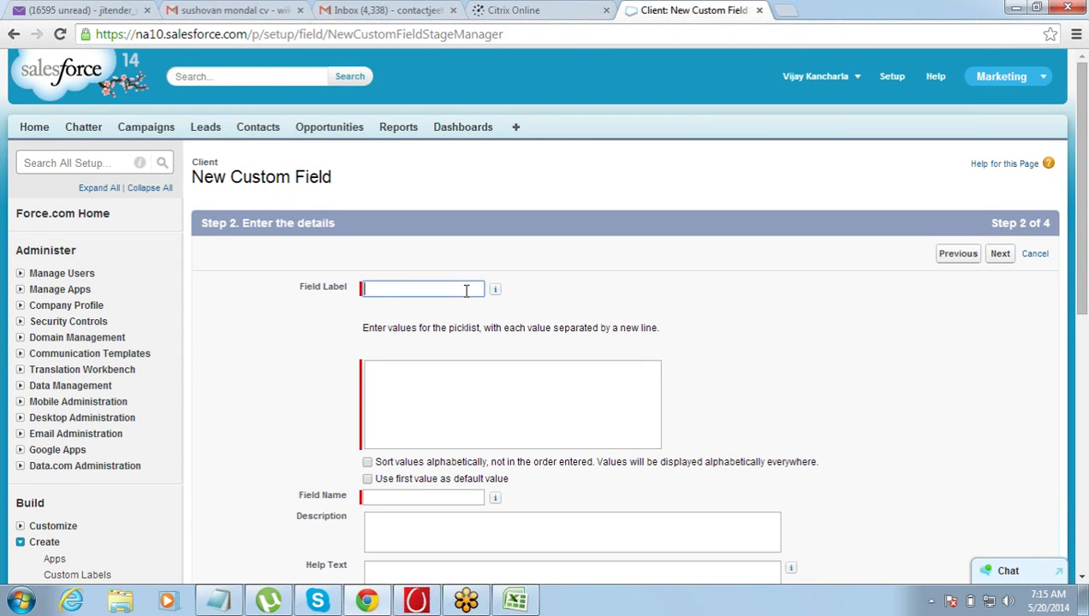
pyautogui.write('COuntry')
pyautogui.press('Tab')
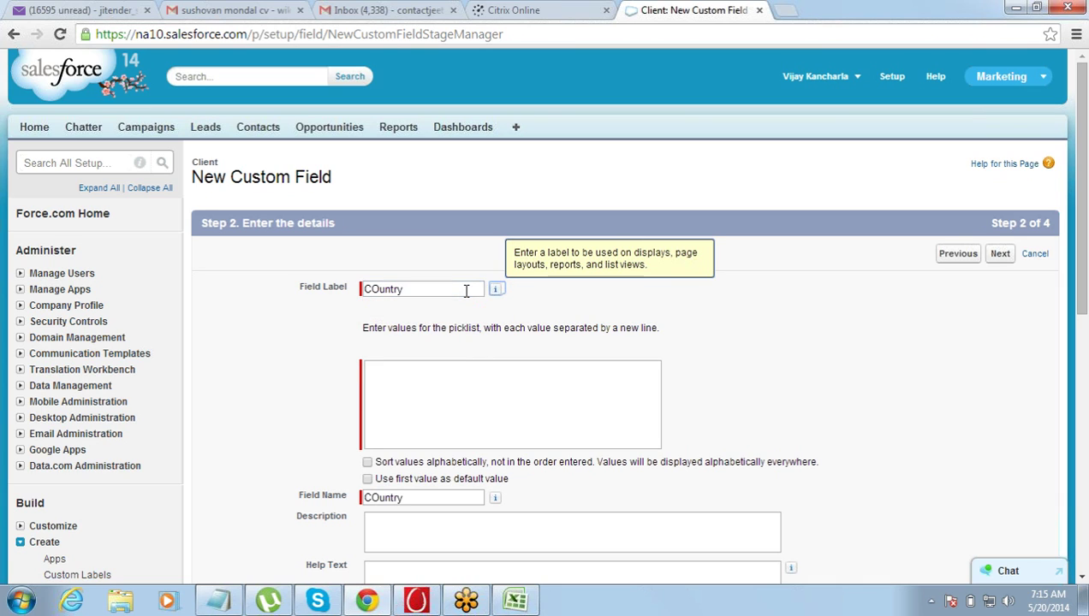
pyautogui.click(466, 291)
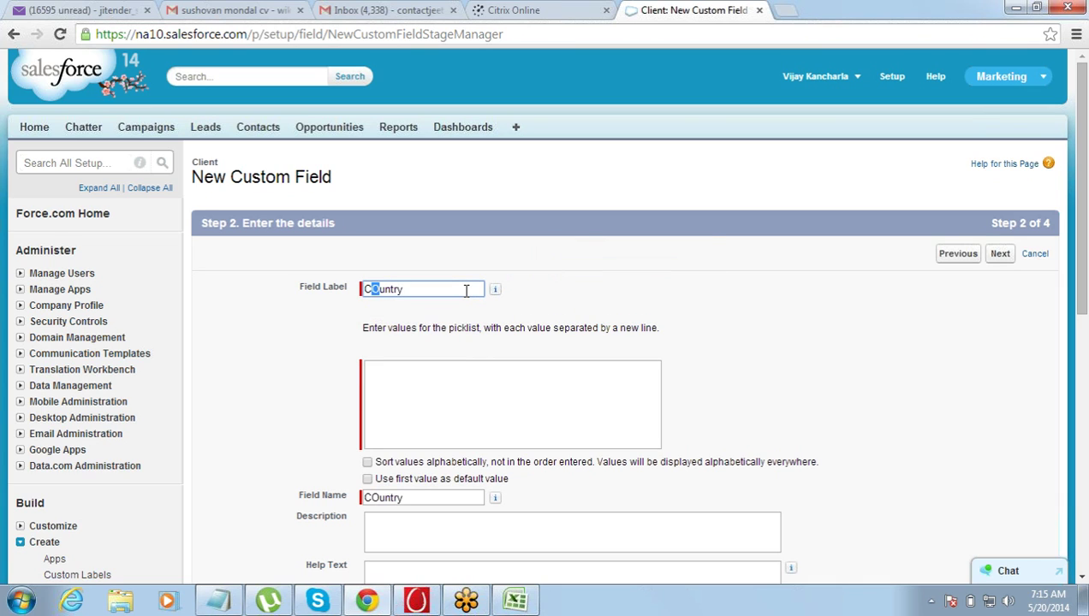
pyautogui.write('o')
pyautogui.press('Tab')
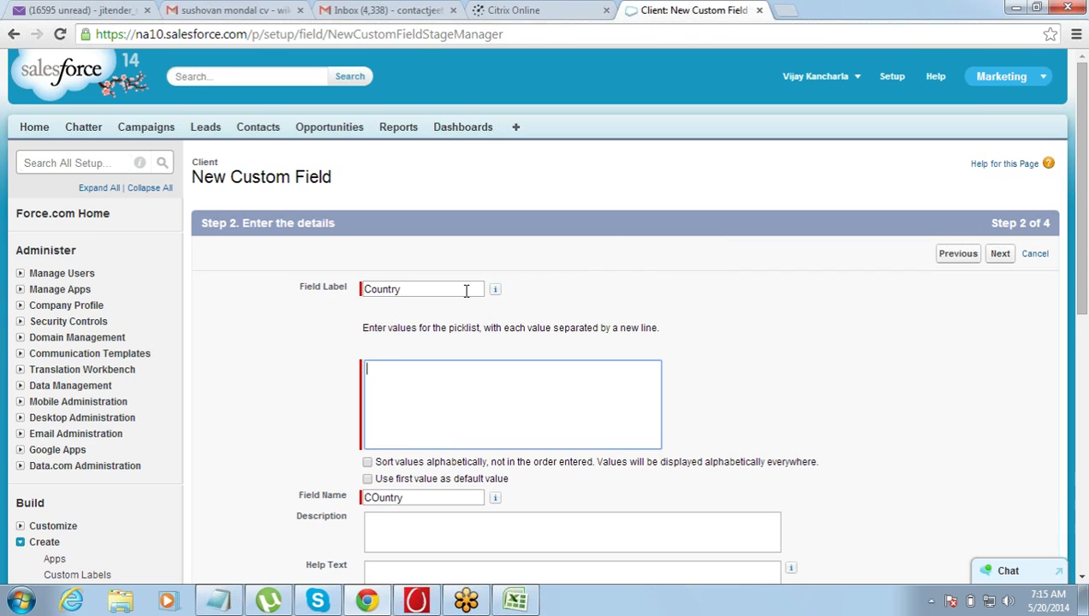
pyautogui.write('India')
pyautogui.press('Return')
pyautogui.write('UUS')
pyautogui.write('S')
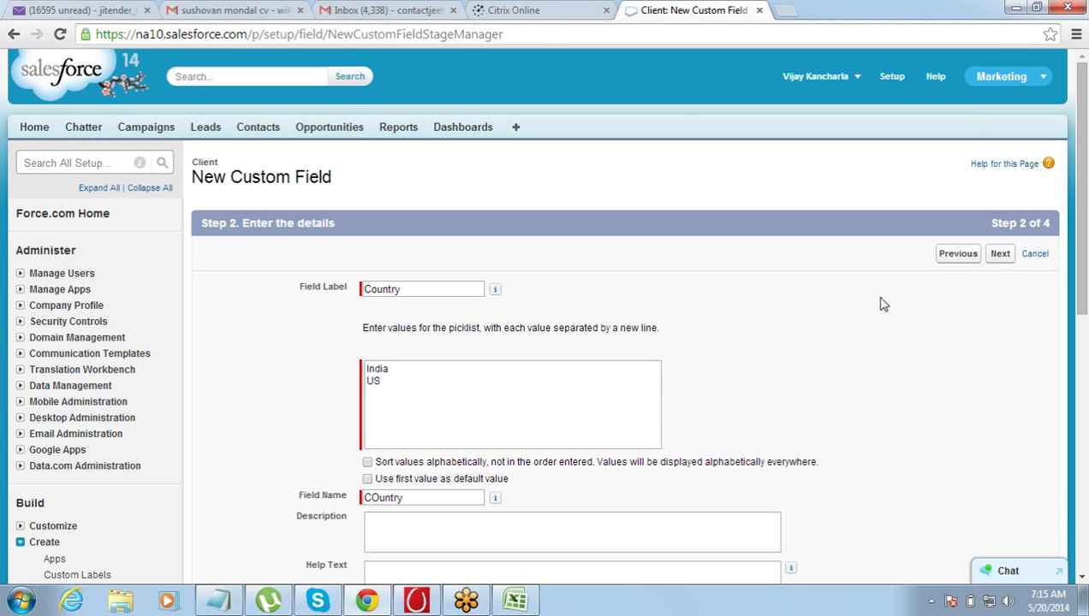
# Make the Country field visible to all profiles, keep it on the Client Layout, and save it
pyautogui.click(1000, 254)
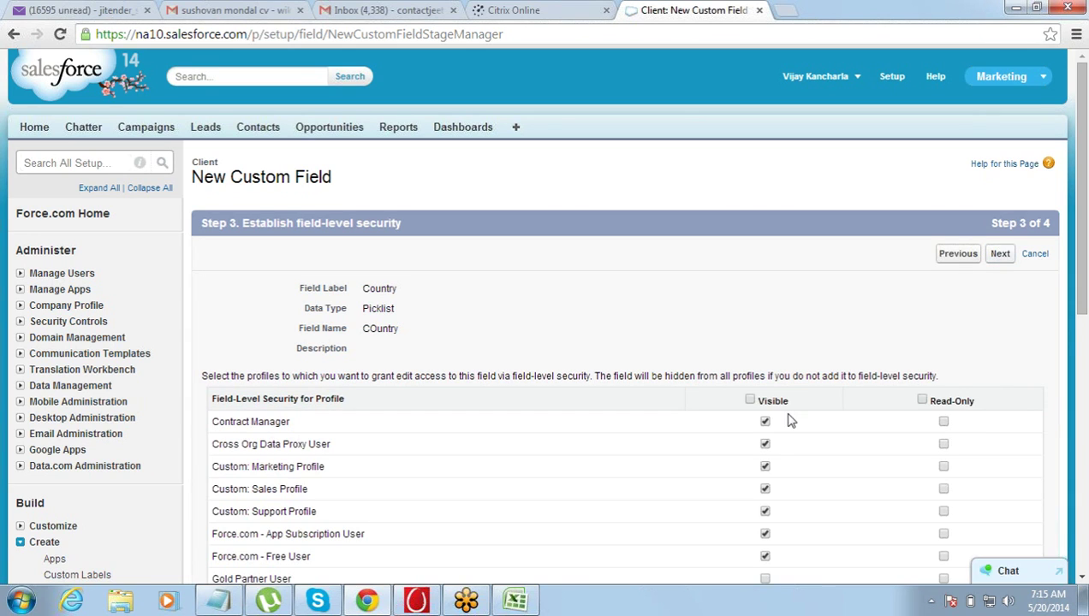
pyautogui.click(749, 400)
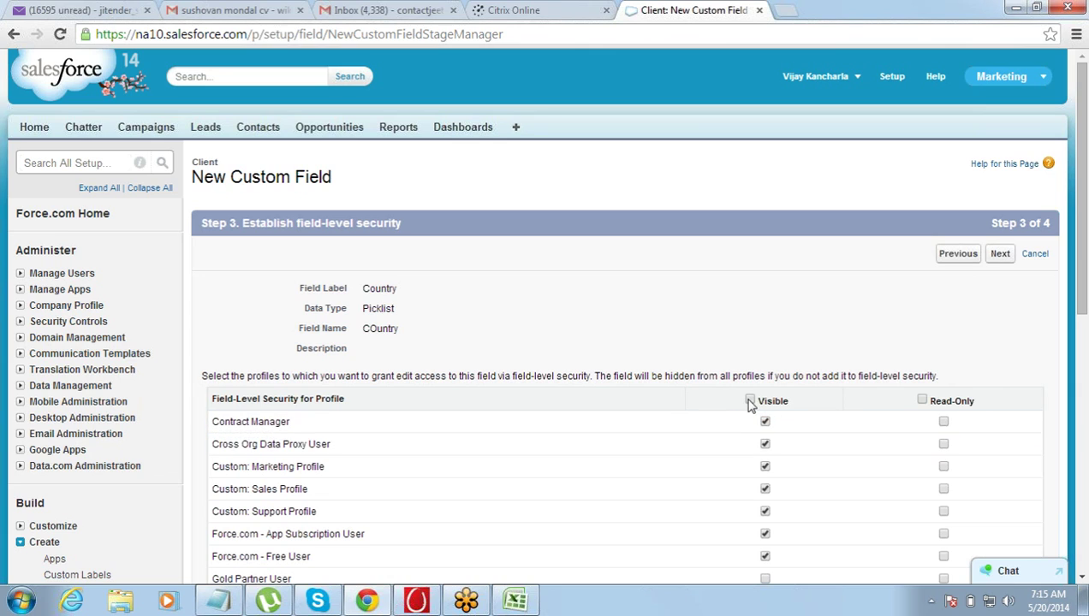
pyautogui.click(999, 257)
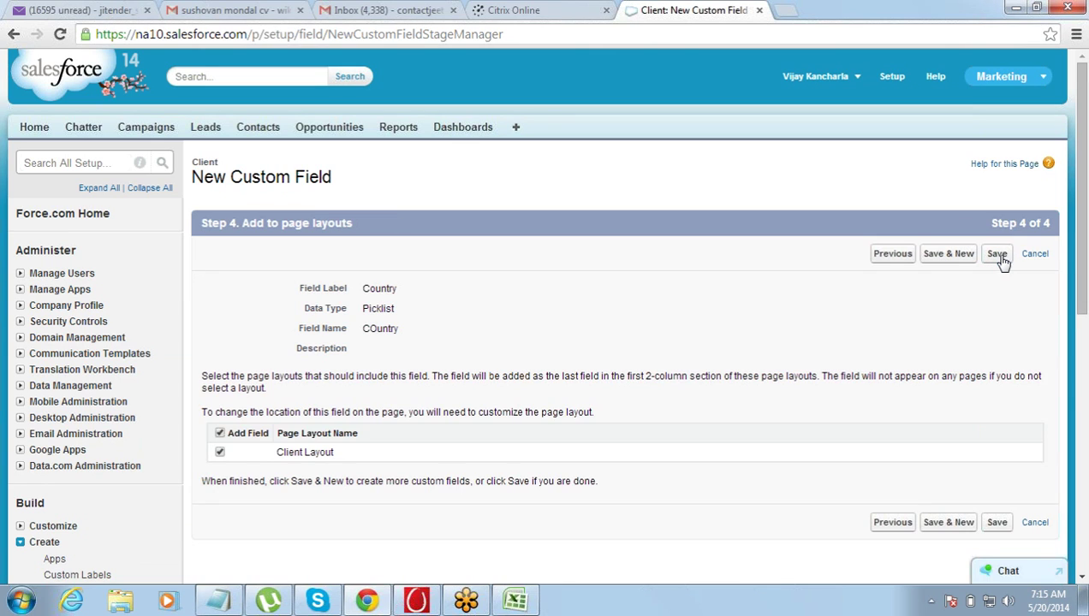
pyautogui.click(998, 260)
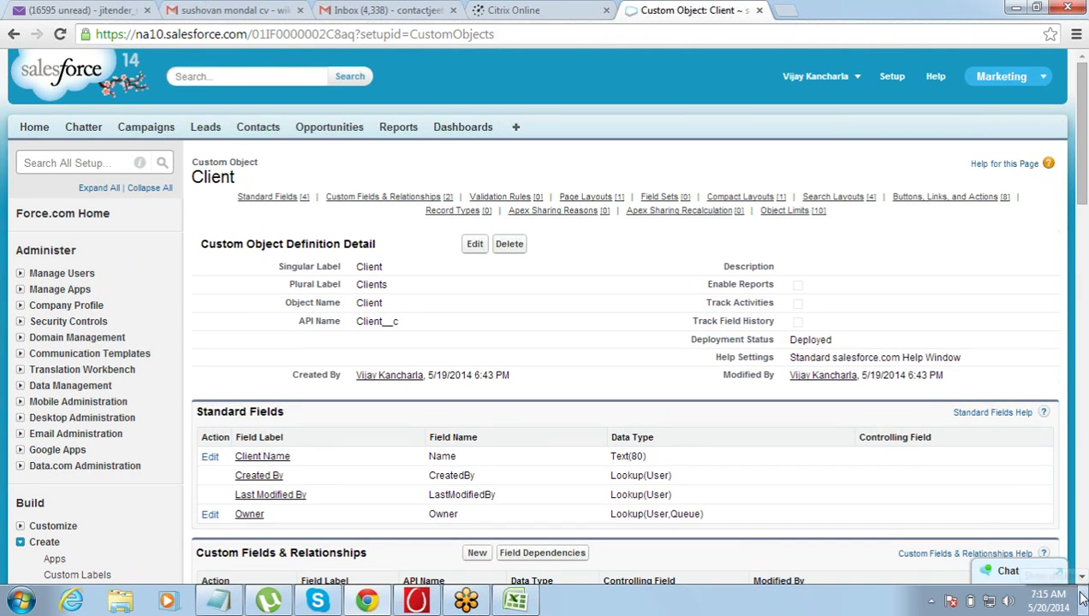
# Review the Client object's definition and its custom fields City and Country
pyautogui.scroll(-3, 820, 444)
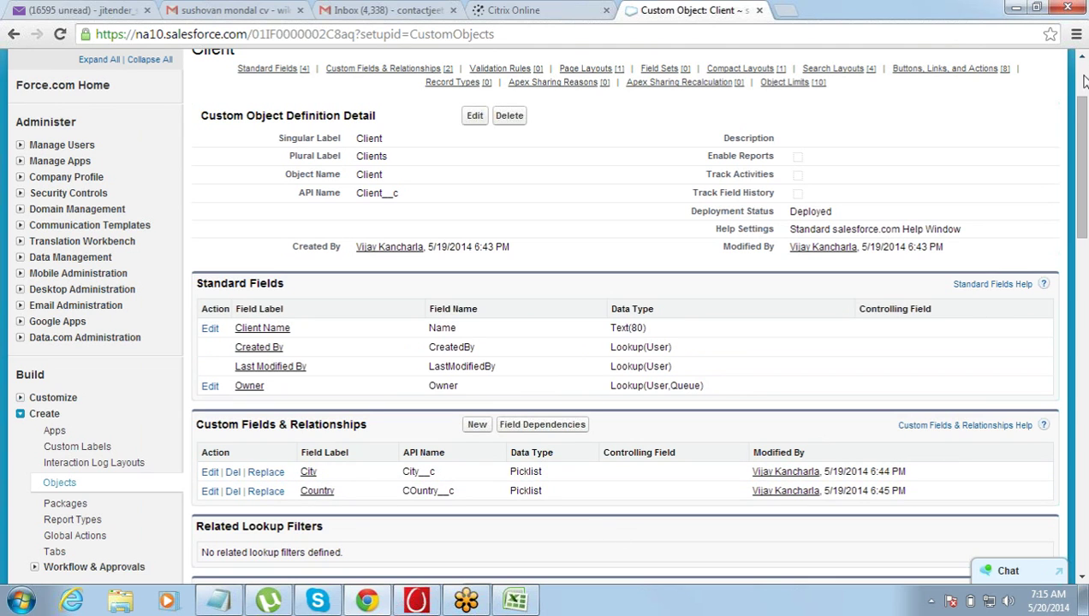
pyautogui.scroll(3, 1082, 62)
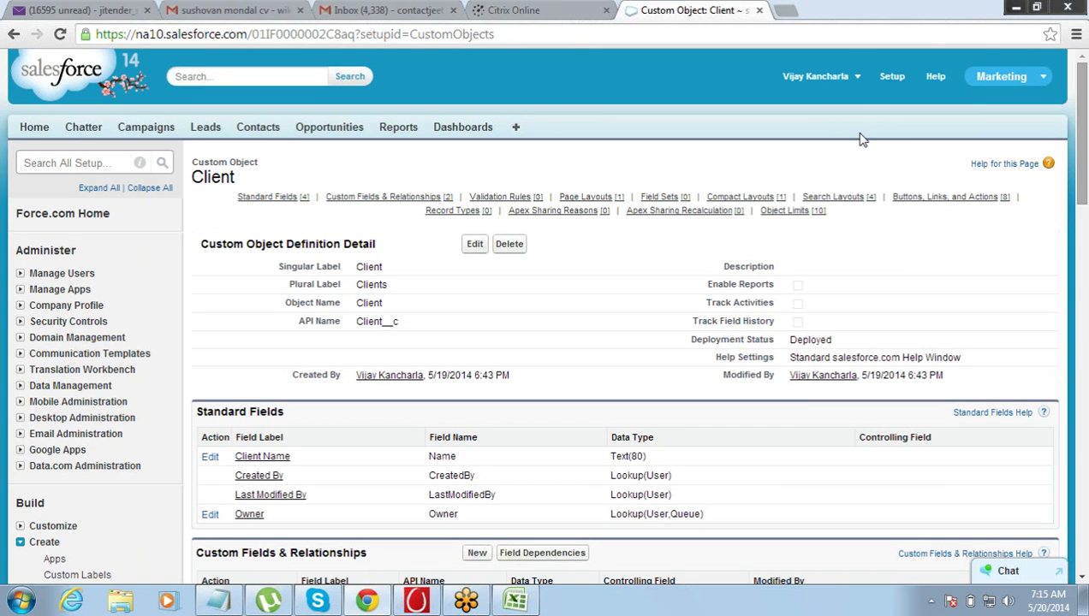
pyautogui.click(1082, 580)
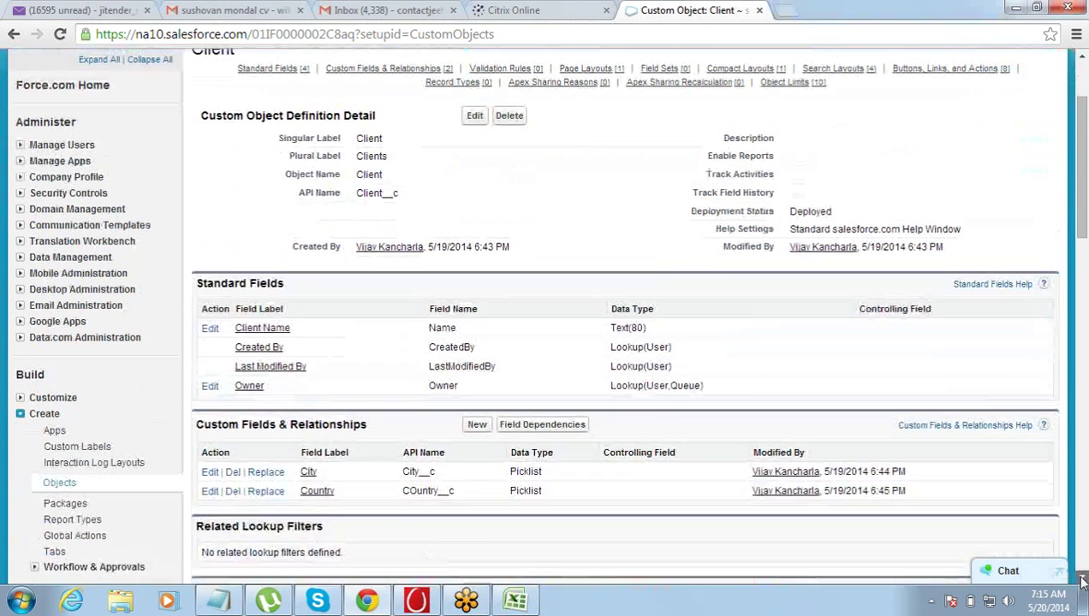
pyautogui.click(1082, 580)
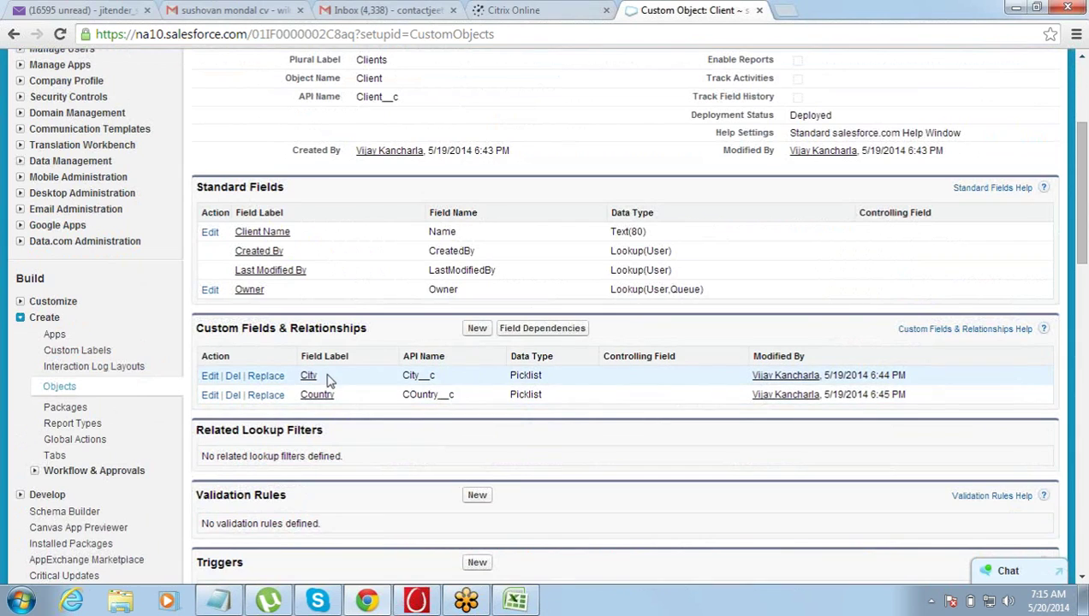
pyautogui.moveTo(329, 382); pyautogui.dragTo(306, 382)
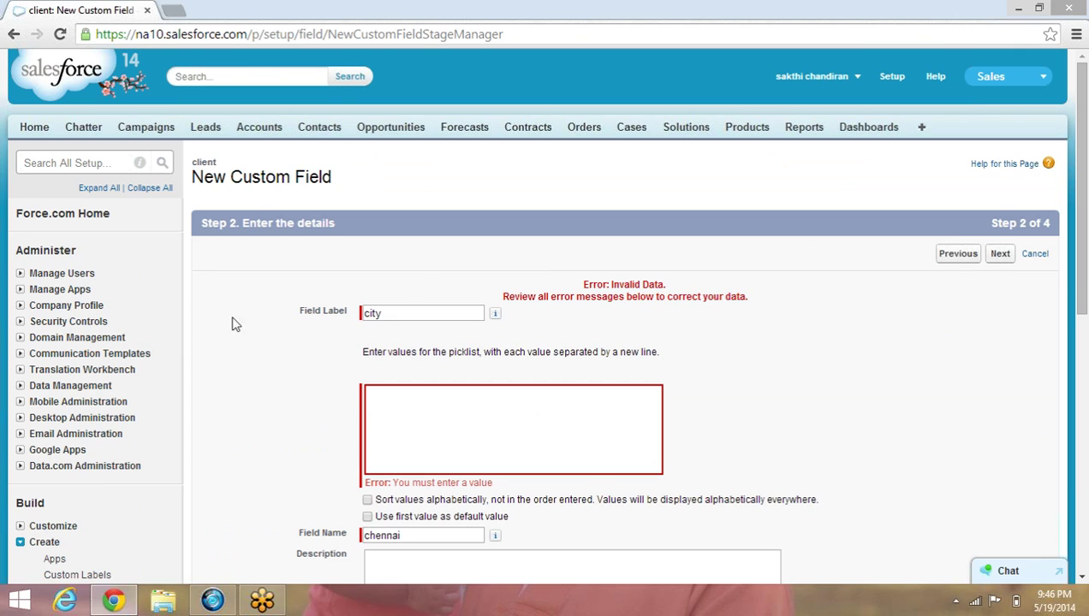
# Clear the label of the new client picklist field and re-enter it as city
pyautogui.click(403, 313)
pyautogui.press('BackSpace')
pyautogui.press('BackSpace')
pyautogui.press('BackSpace')
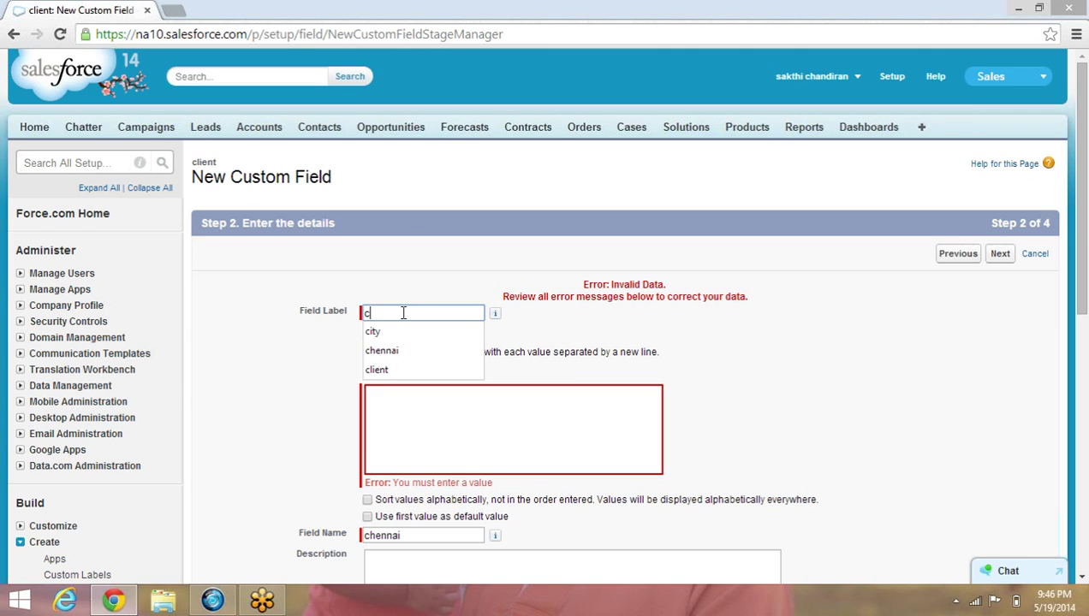
pyautogui.press('BackSpace')
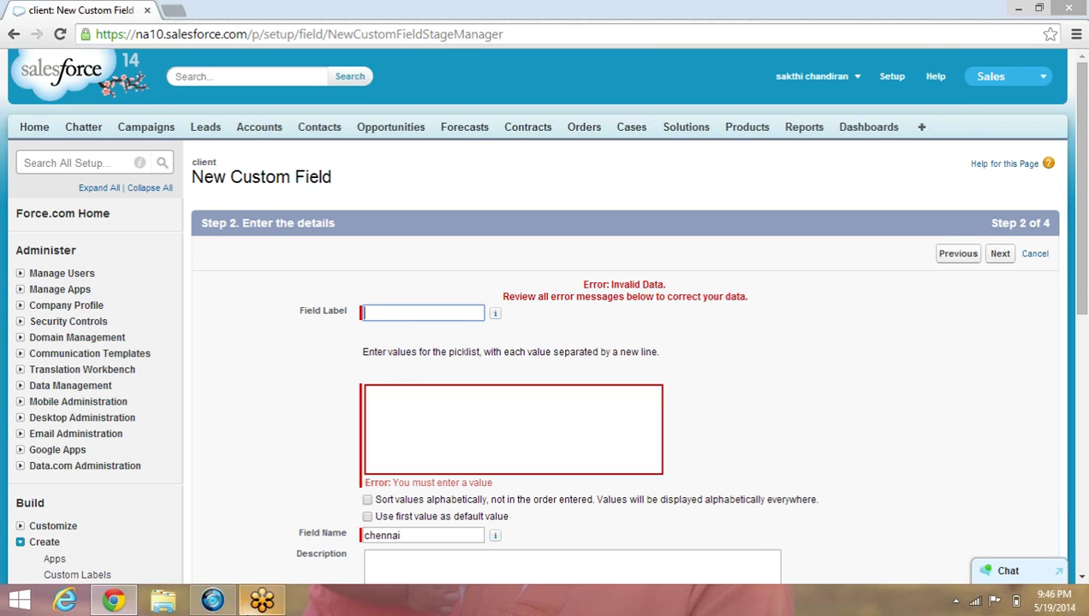
pyautogui.click(394, 316)
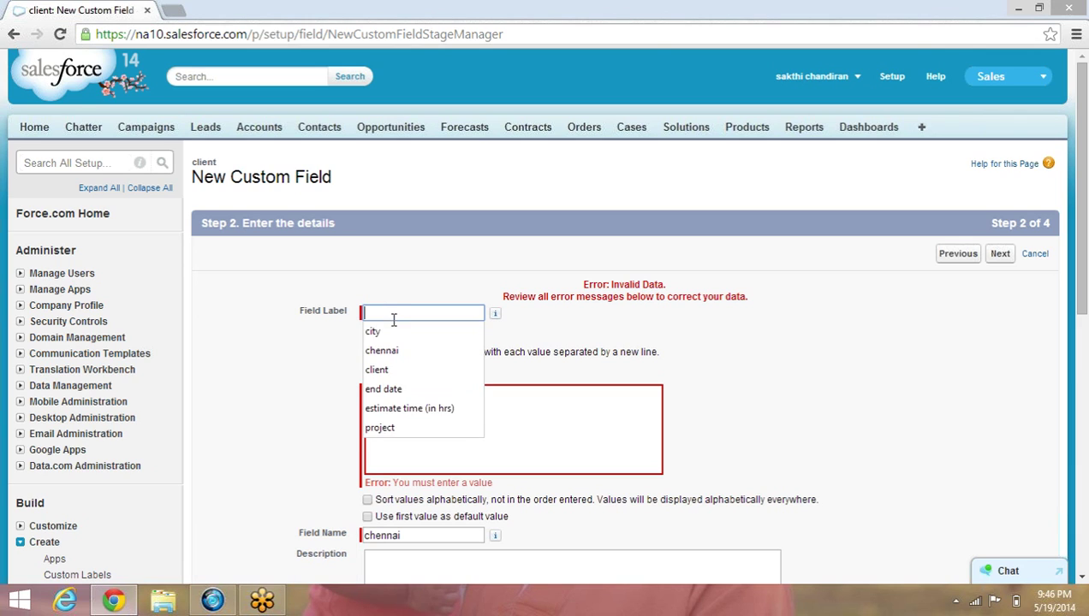
pyautogui.write('city')
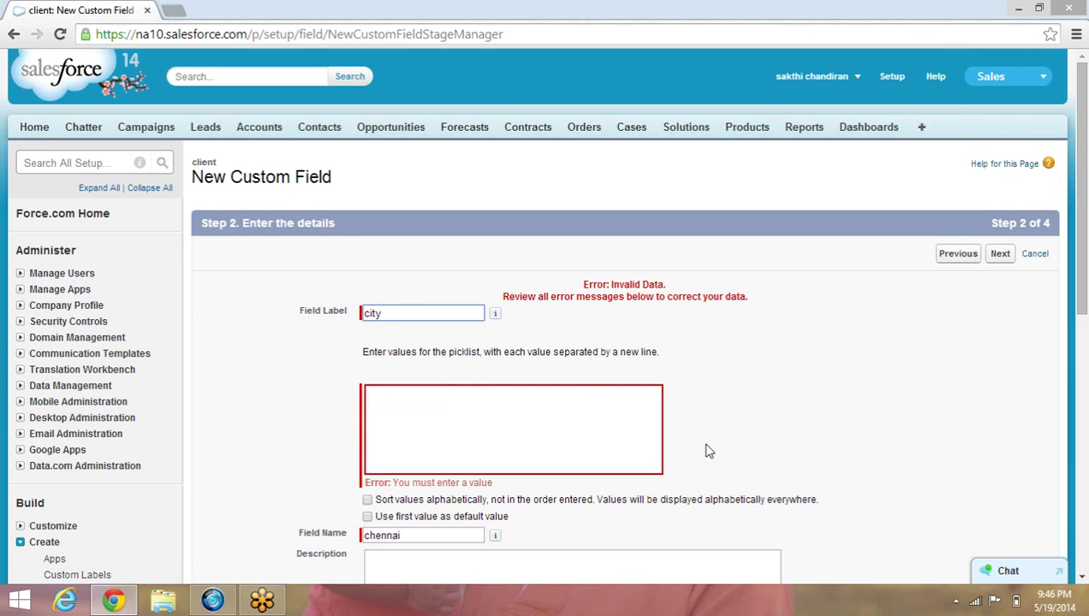
pyautogui.click(1082, 578)
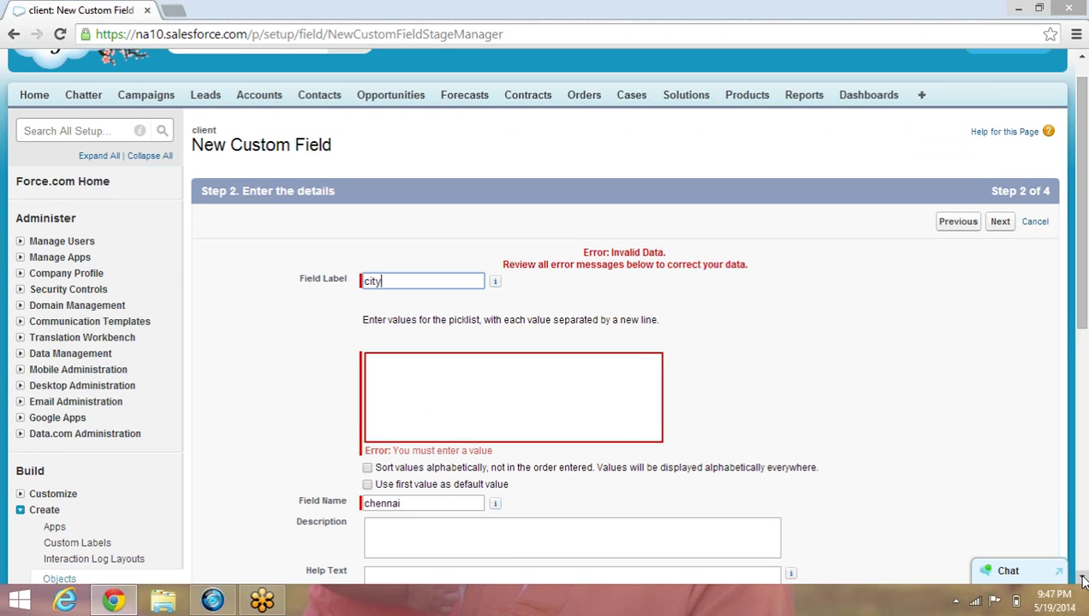
pyautogui.click(1082, 580)
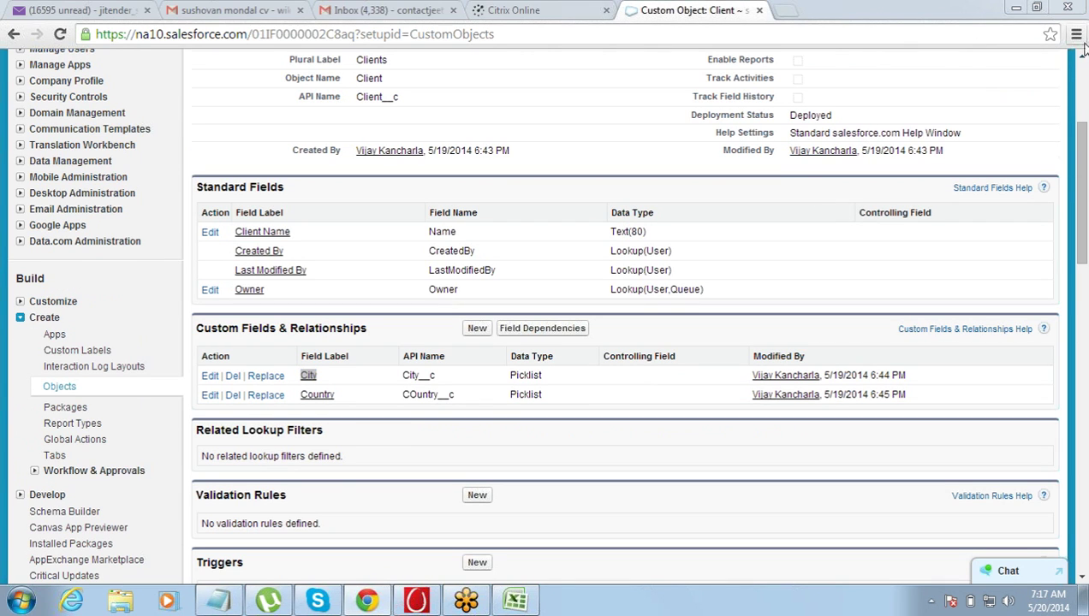
pyautogui.scroll(3, 1080, 62)
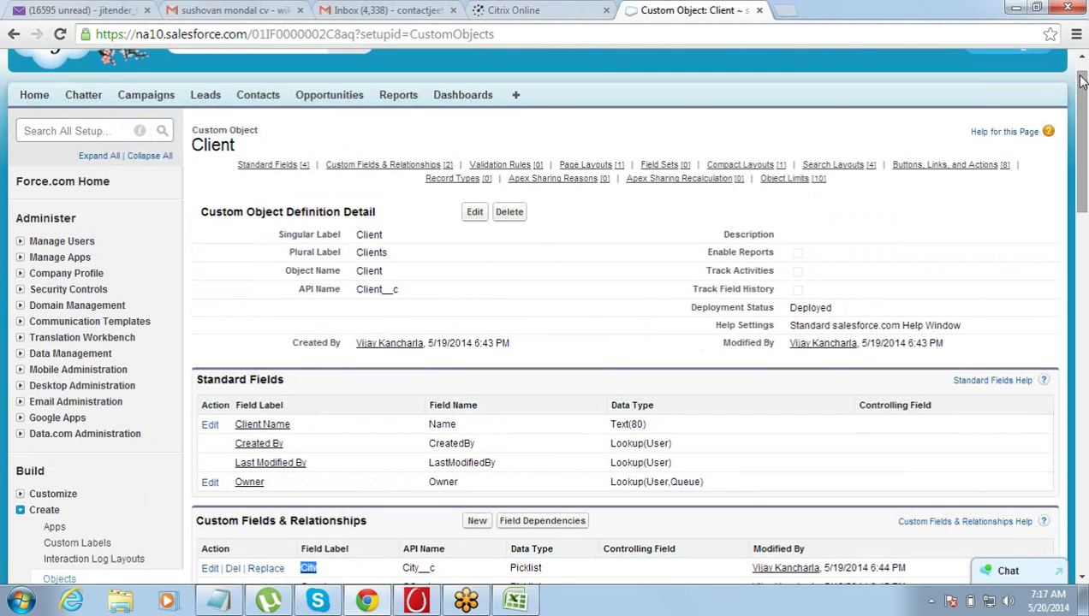
pyautogui.moveTo(1080, 80)
pyautogui.mouseDown()
pyautogui.moveTo(1080, 65)
pyautogui.moveTo(1081, 97)
pyautogui.mouseUp()
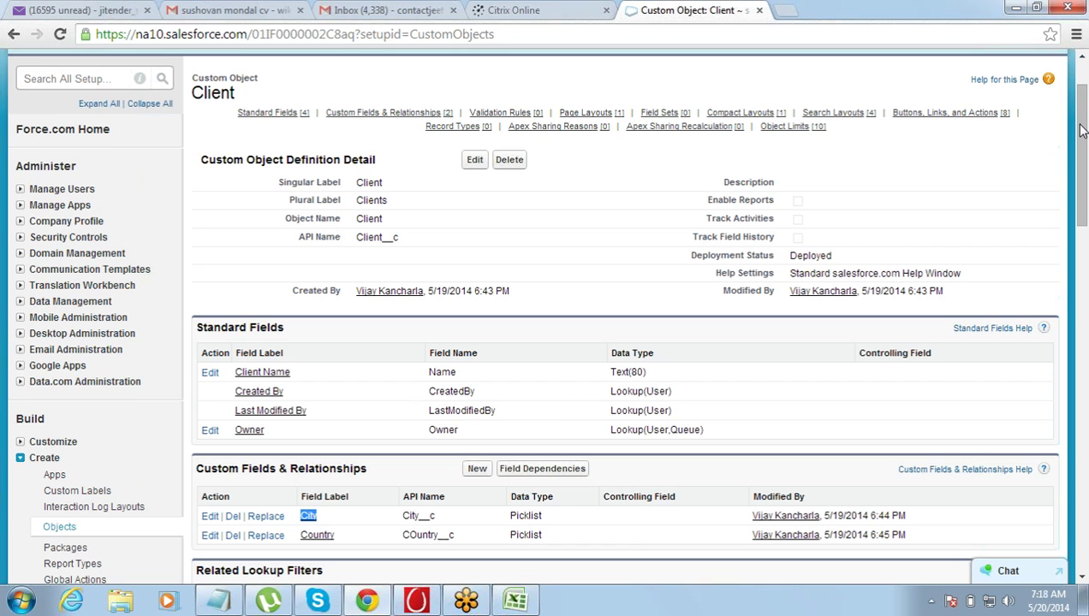
pyautogui.moveTo(1081, 130); pyautogui.dragTo(1080, 96)
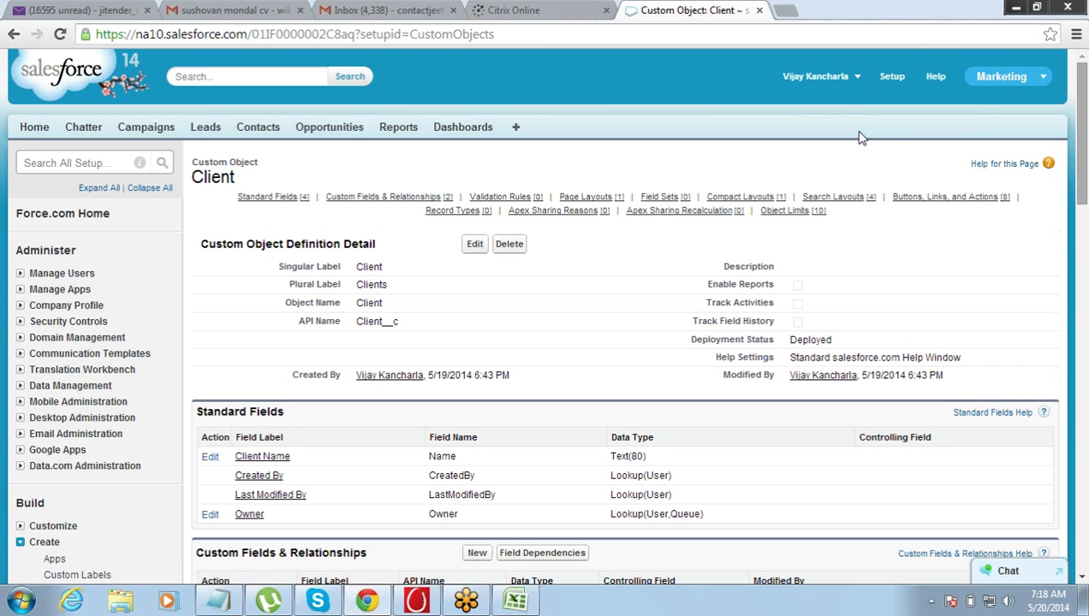
pyautogui.click(1043, 82)
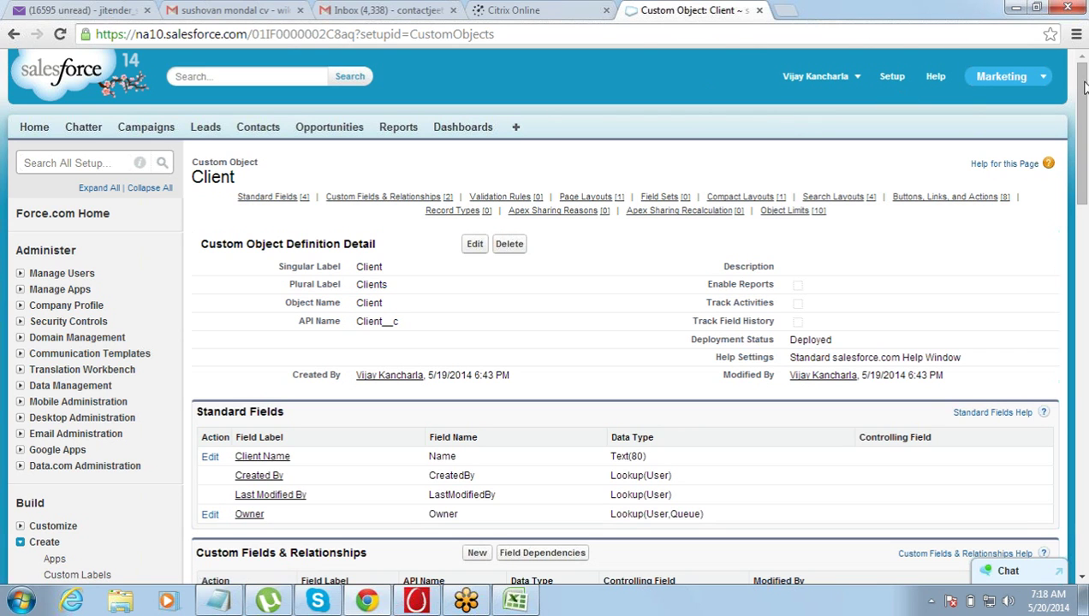
# Start creating a new app of type Custom app and continue to its details
pyautogui.moveTo(1083, 100); pyautogui.dragTo(1083, 199)
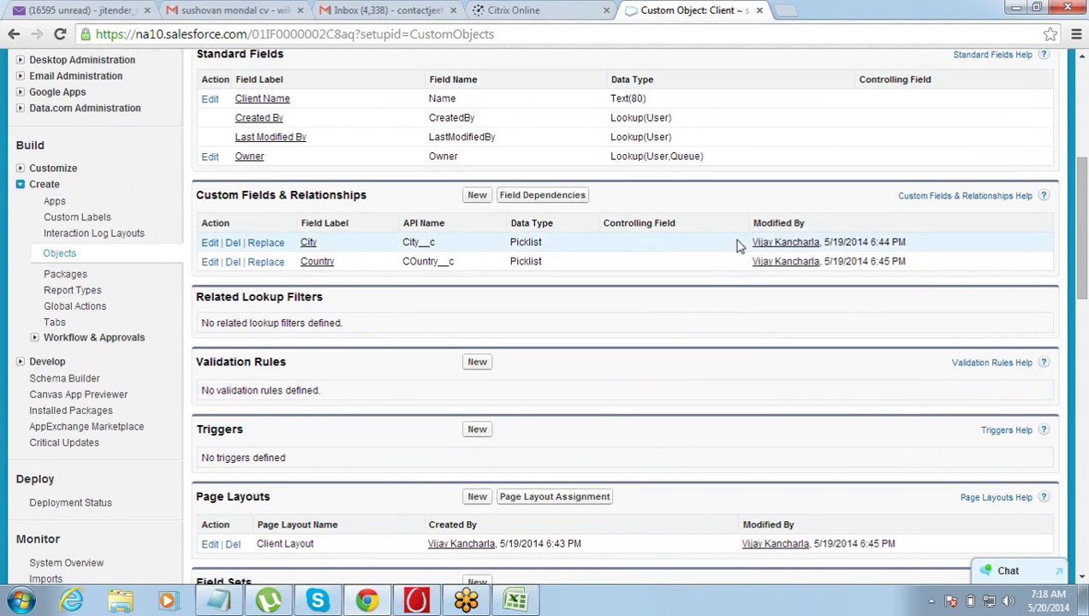
pyautogui.click(54, 203)
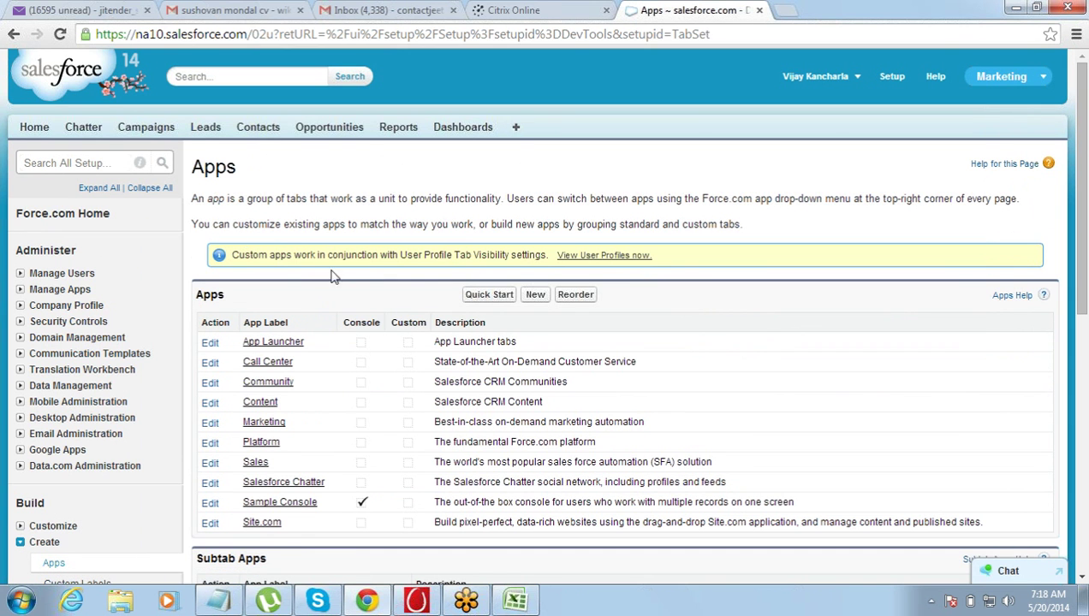
pyautogui.click(535, 300)
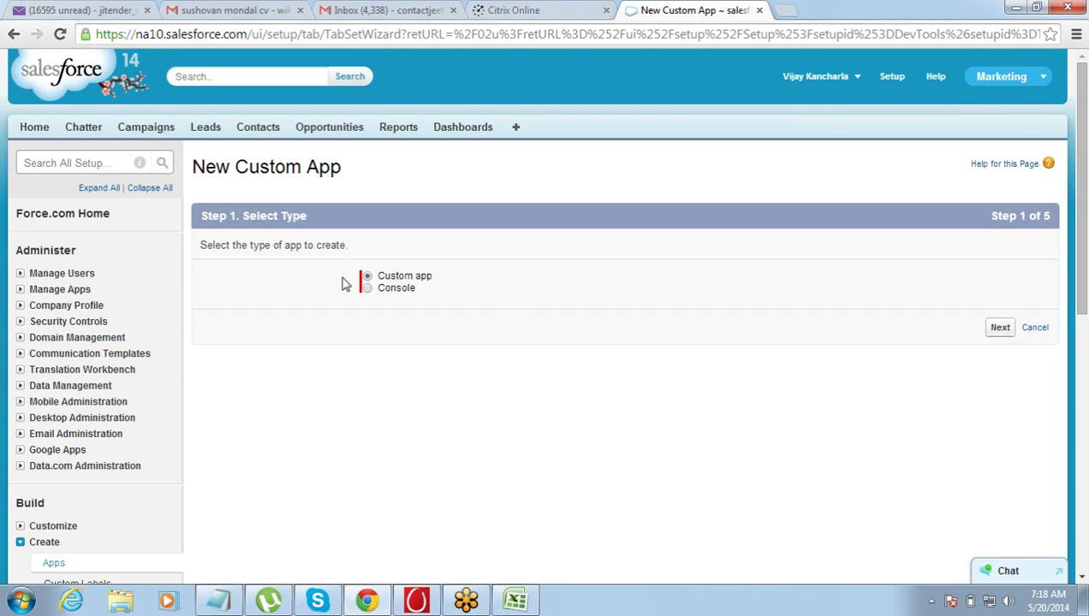
pyautogui.click(368, 277)
pyautogui.moveTo(382, 277); pyautogui.dragTo(428, 283)
pyautogui.click(428, 282)
pyautogui.click(1000, 329)
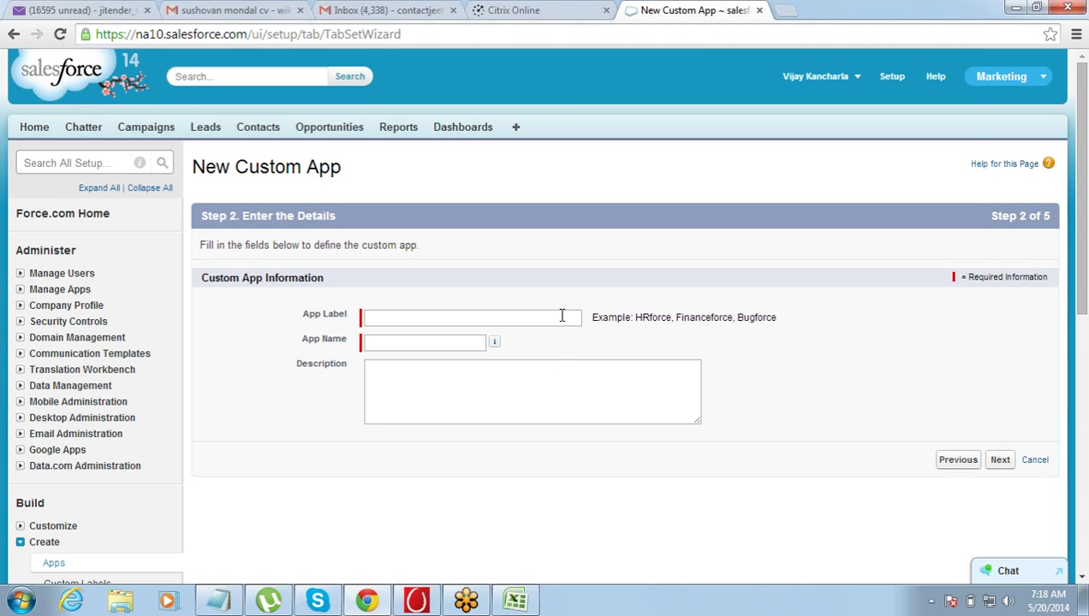
# Label the custom app Project_Mgmt_App and let its app name fill in to match
pyautogui.click(562, 316)
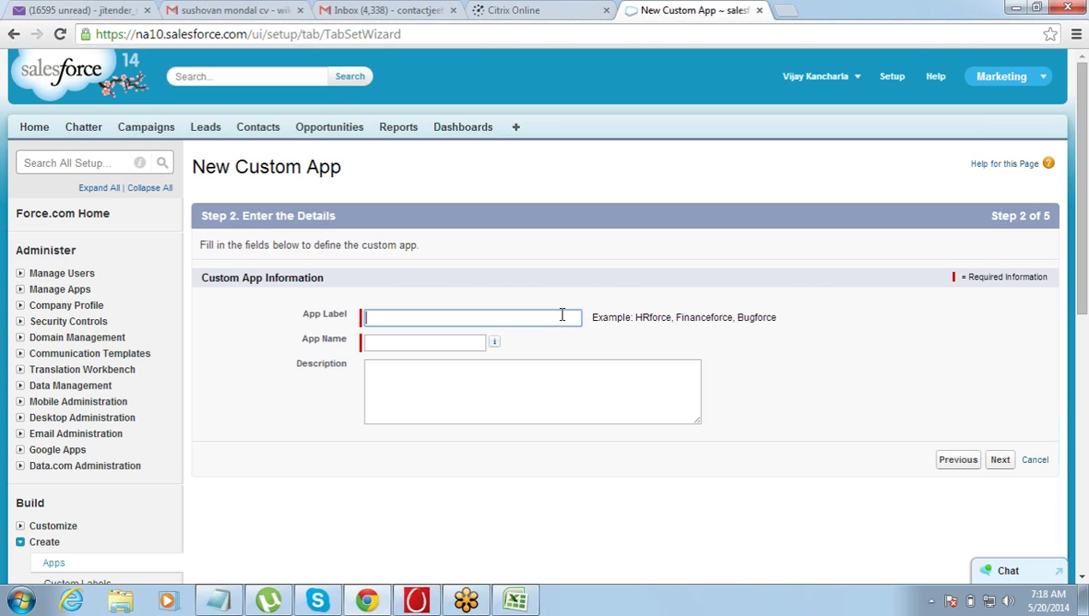
pyautogui.write('Project')
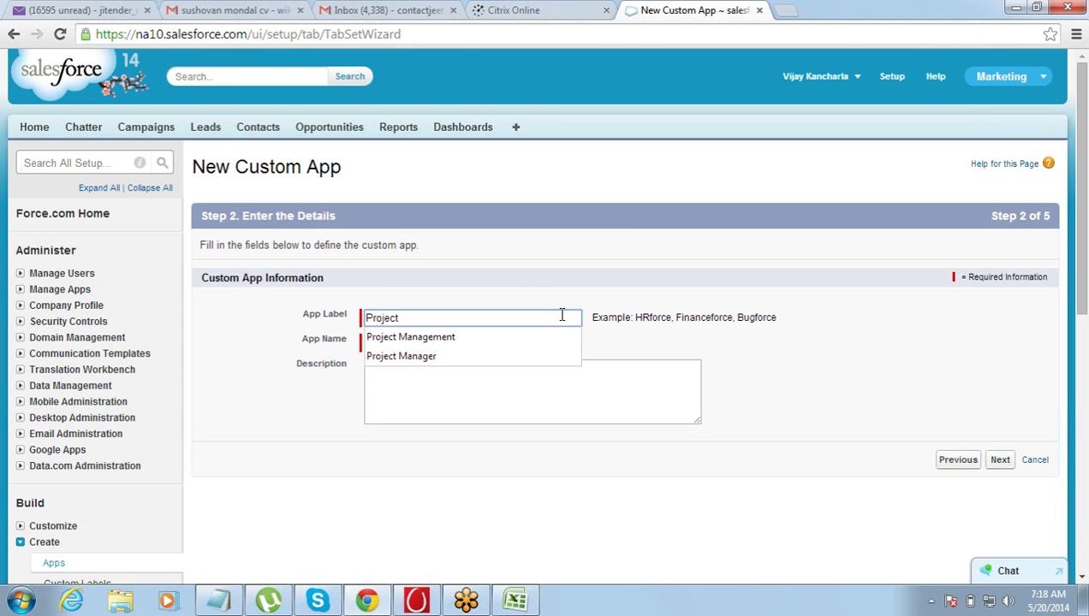
pyautogui.write('_Maan')
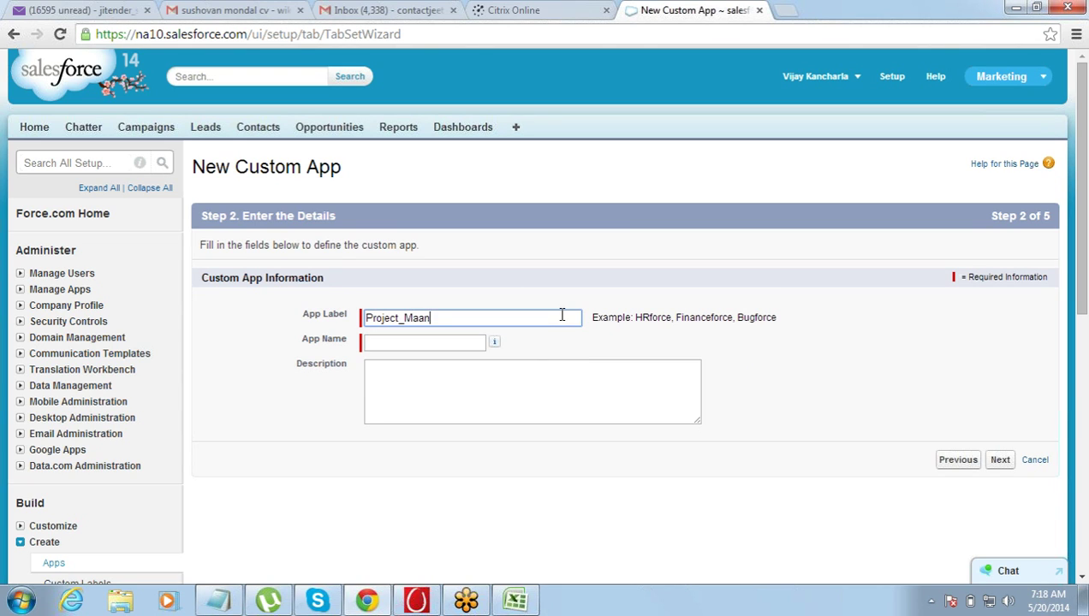
pyautogui.press('BackSpace')
pyautogui.press('BackSpace')
pyautogui.write('nage')
pyautogui.press('BackSpace')
pyautogui.press('BackSpace')
pyautogui.press('BackSpace')
pyautogui.press('BackSpace')
pyautogui.press('BackSpace')
pyautogui.write('gmt_App')
pyautogui.press('Tab')
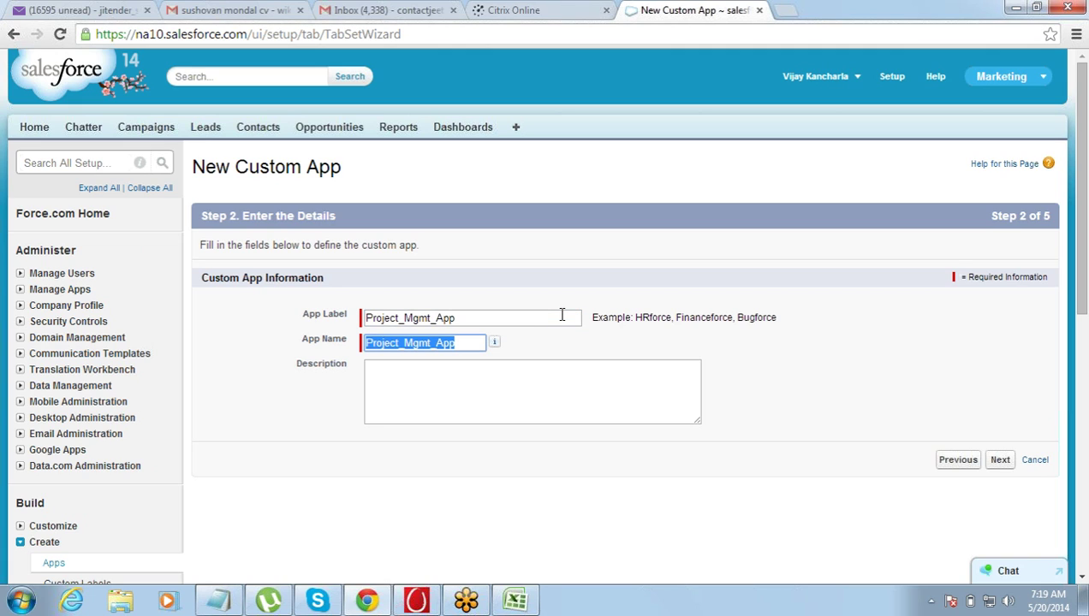
# Keep the default logo for the custom app, continue to the tab selection, and look through the available tabs
pyautogui.click(1000, 461)
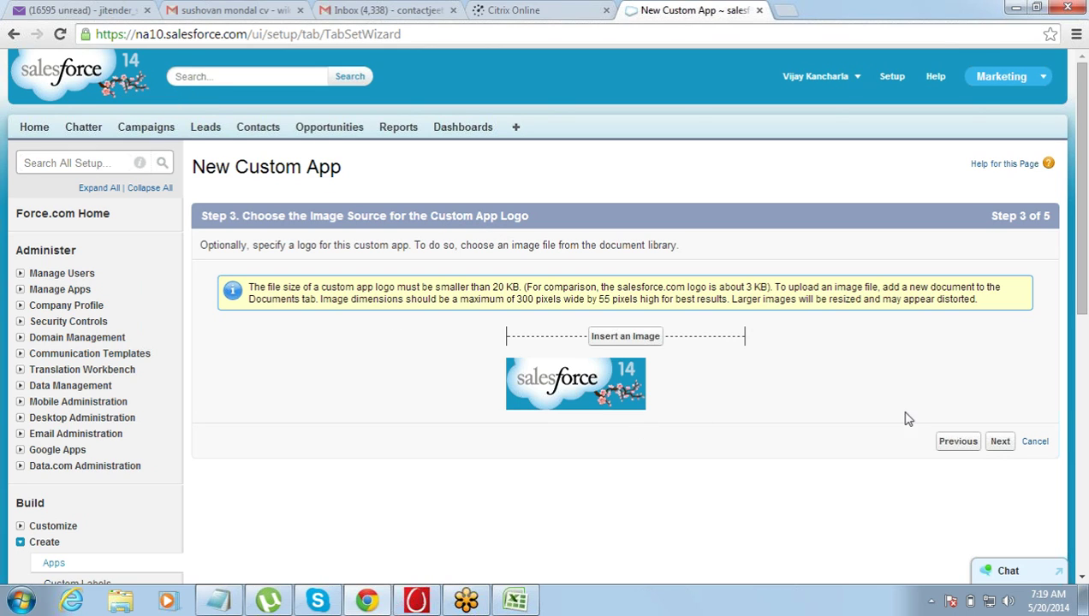
pyautogui.click(998, 445)
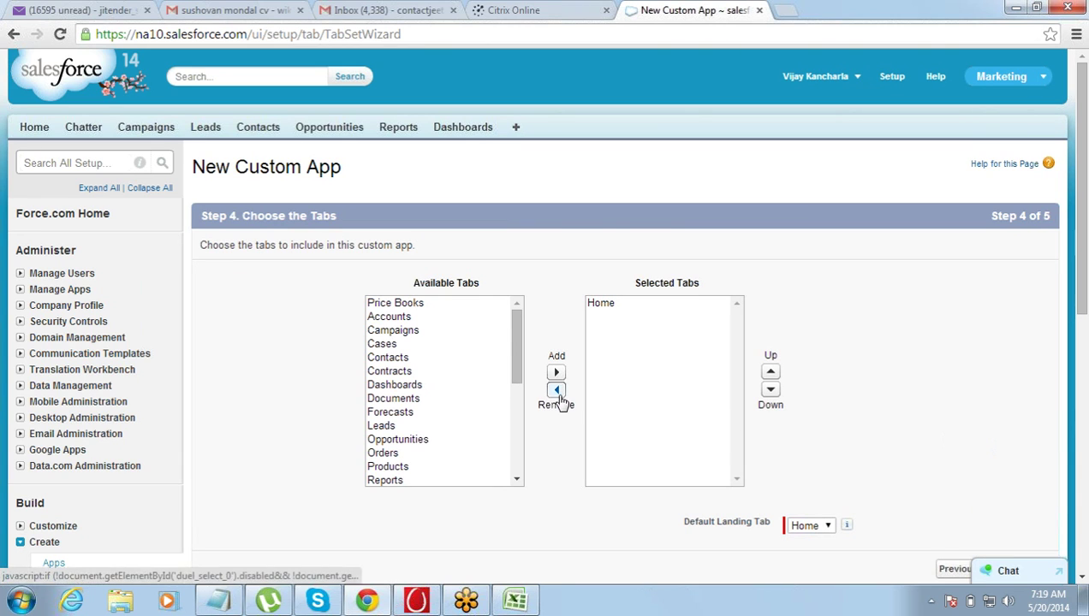
pyautogui.scroll(-3, 513, 341)
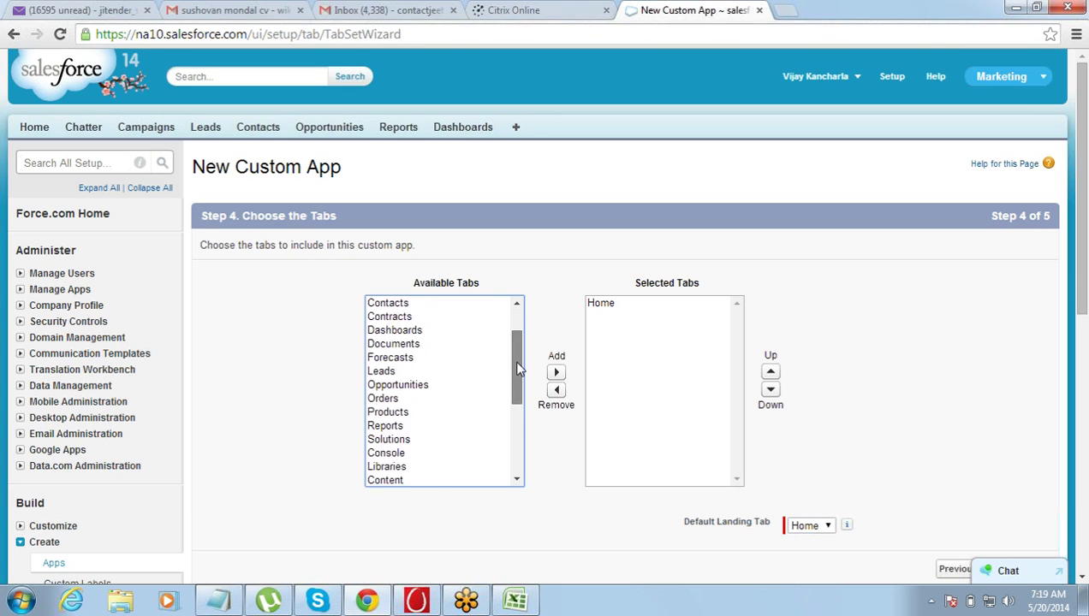
pyautogui.scroll(3, 517, 342)
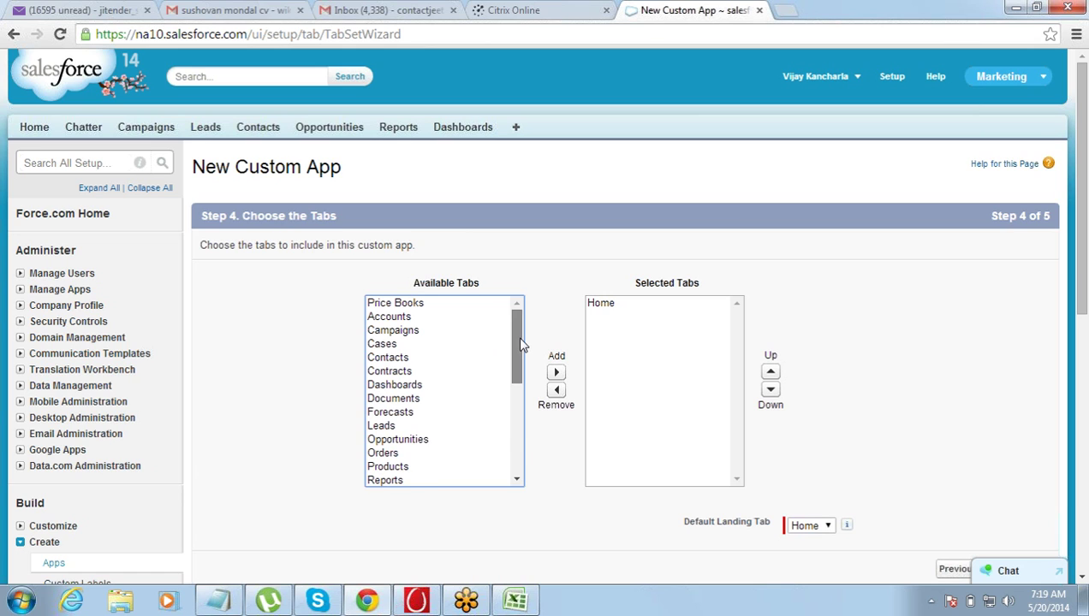
pyautogui.moveTo(519, 339)
pyautogui.mouseDown()
pyautogui.moveTo(522, 440)
pyautogui.moveTo(511, 320)
pyautogui.moveTo(518, 465)
pyautogui.moveTo(516, 323)
pyautogui.mouseUp()
pyautogui.moveTo(518, 332)
pyautogui.mouseDown()
pyautogui.moveTo(517, 431)
pyautogui.moveTo(517, 317)
pyautogui.mouseUp()
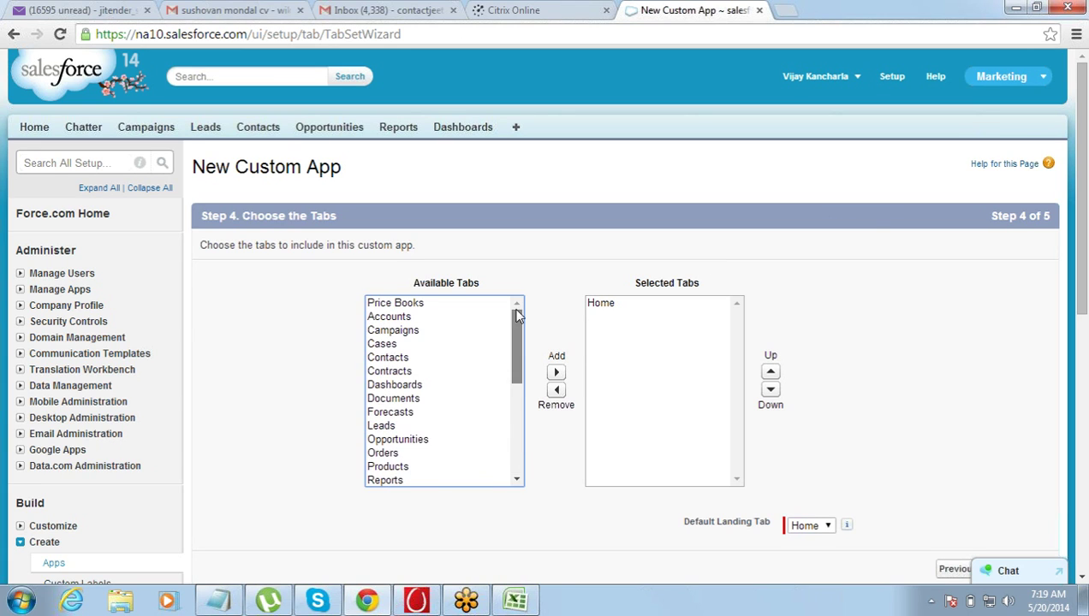